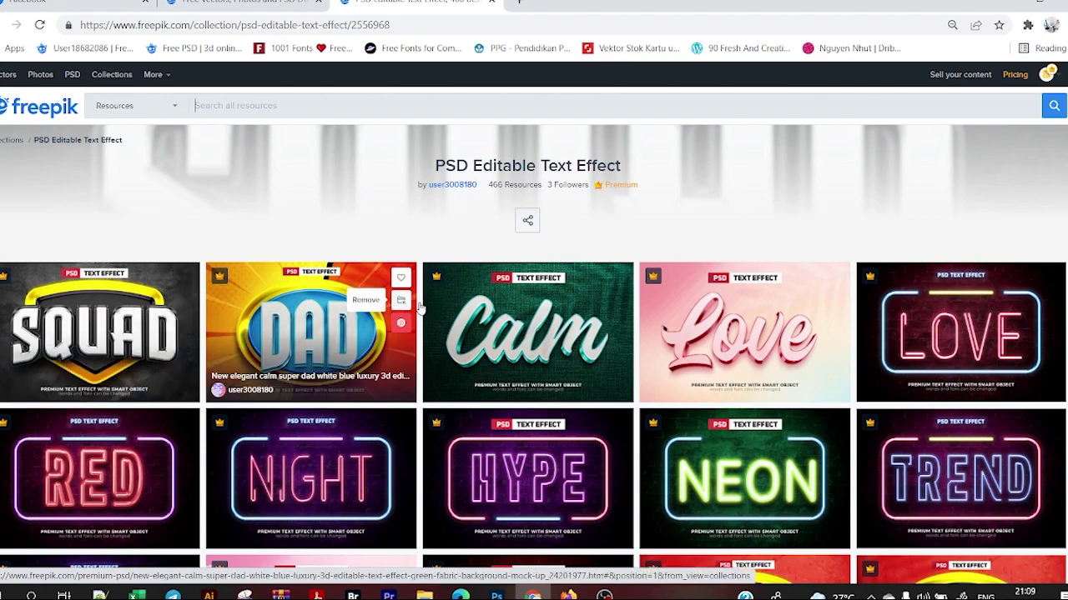
Scroll up and down through the Freepik PSD Editable Text Effect template collection
scroll(599, 317, "down", 2)
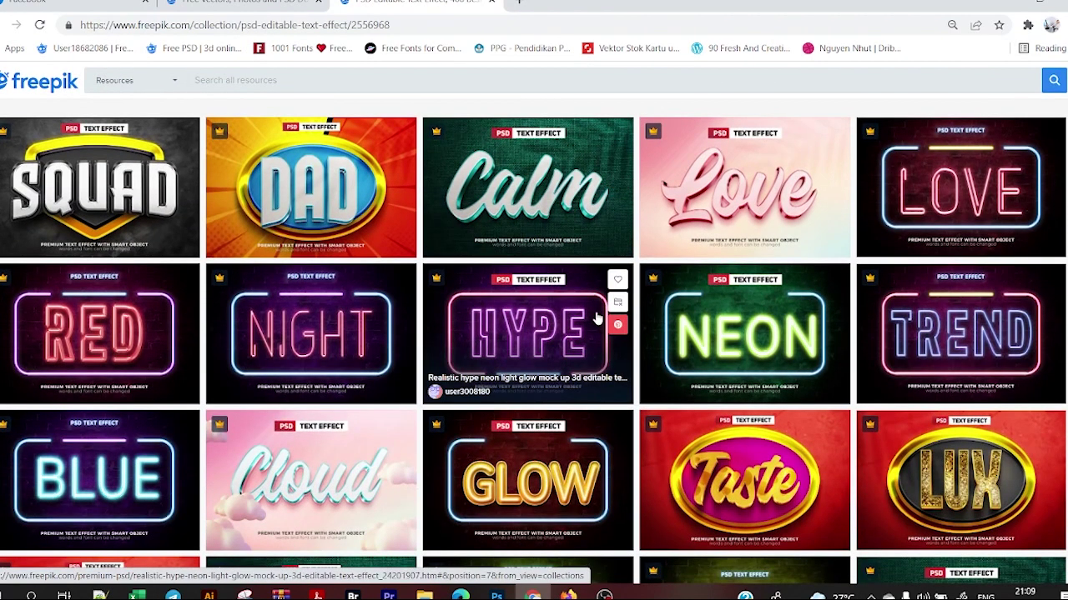
scroll(600, 317, "up", 2)
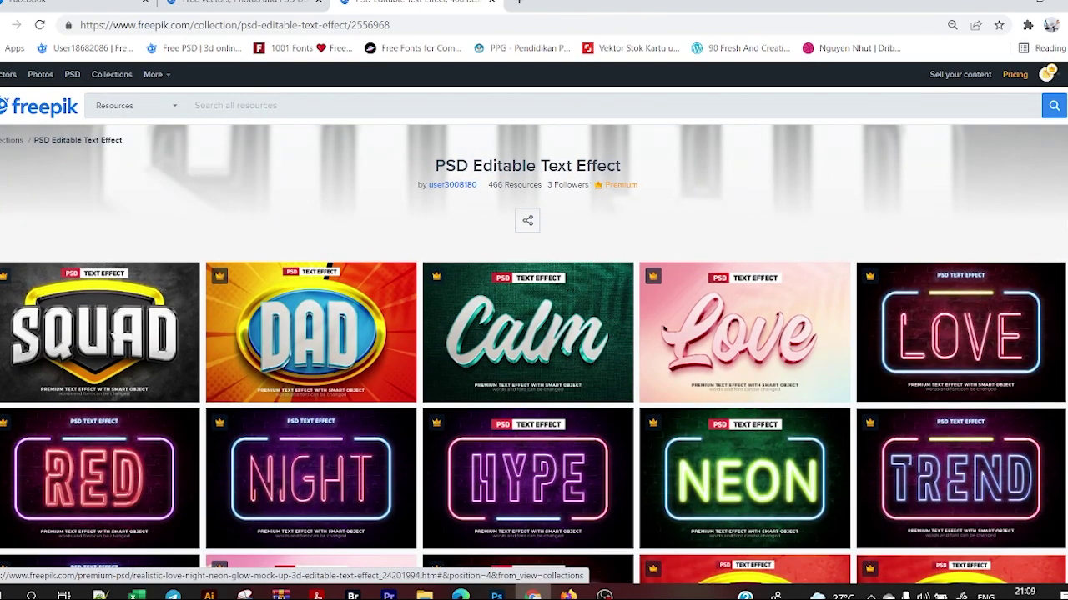
scroll(534, 334, "down", 1)
scroll(534, 334, "down", 1)
scroll(534, 333, "down", 2)
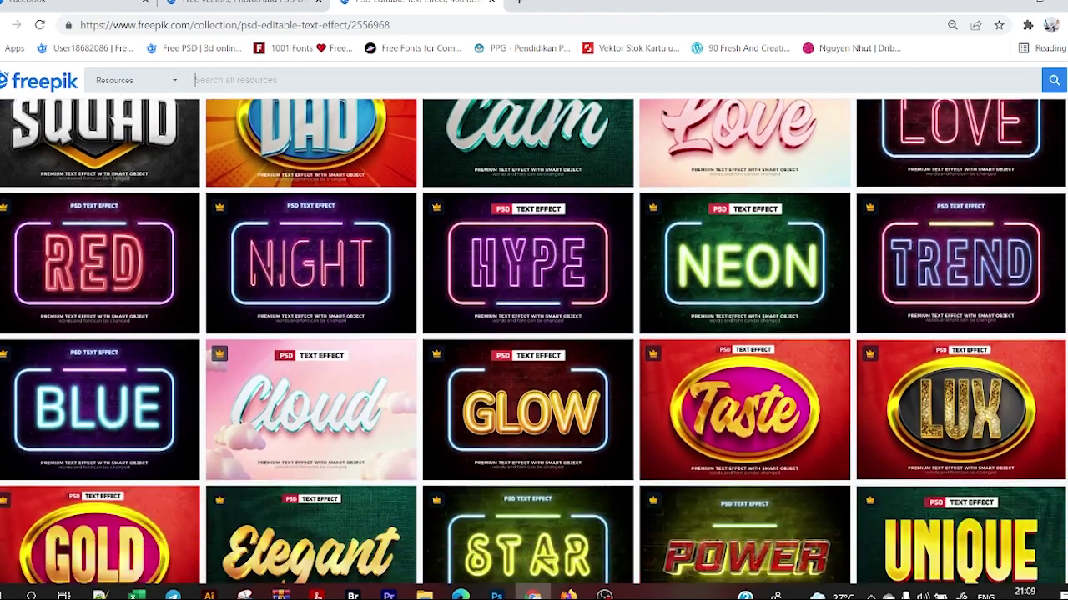
scroll(534, 334, "down", 3)
scroll(534, 334, "down", 3)
scroll(534, 334, "up", 5)
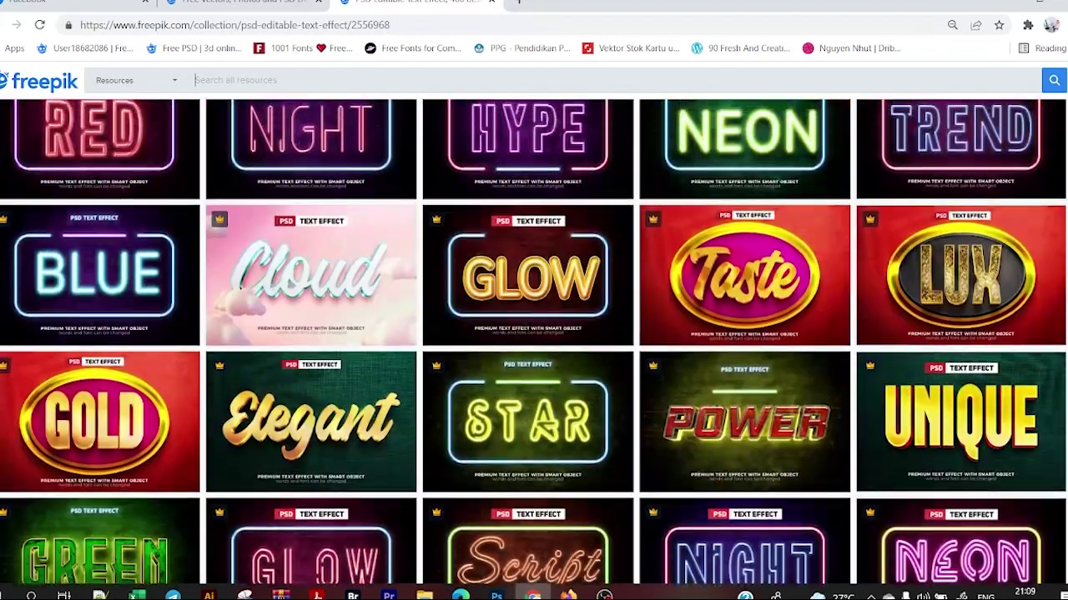
scroll(534, 333, "up", 2)
scroll(533, 334, "up", 2)
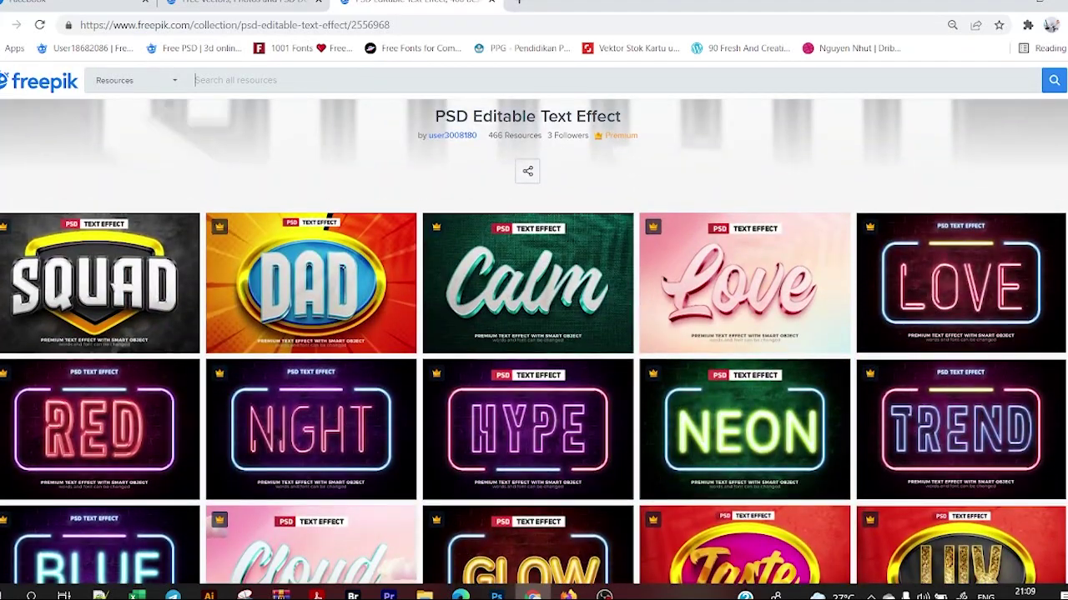
scroll(533, 334, "up", 1)
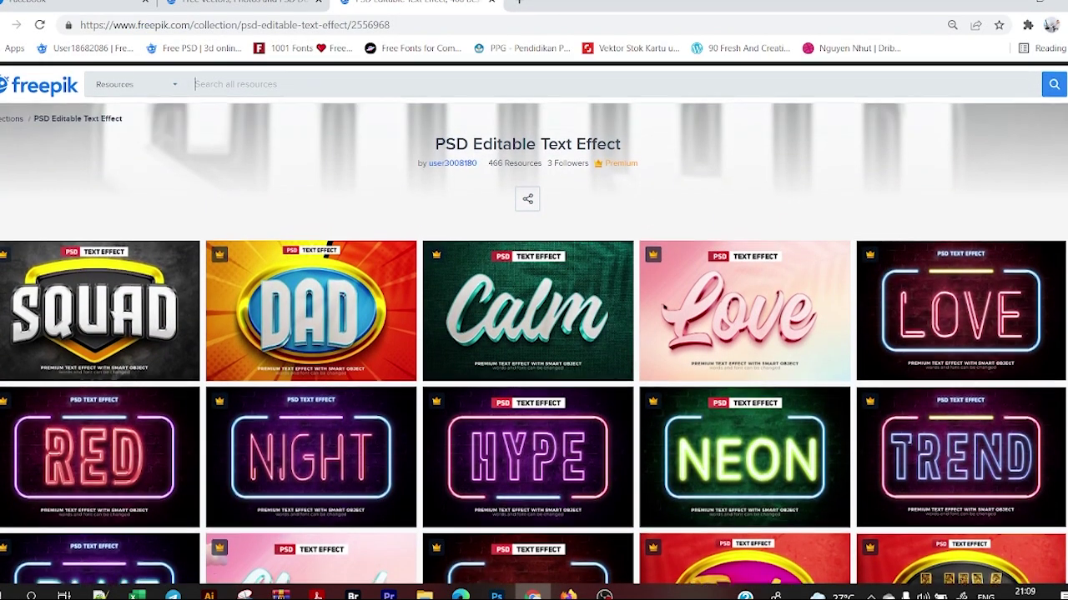
scroll(534, 334, "down", 3)
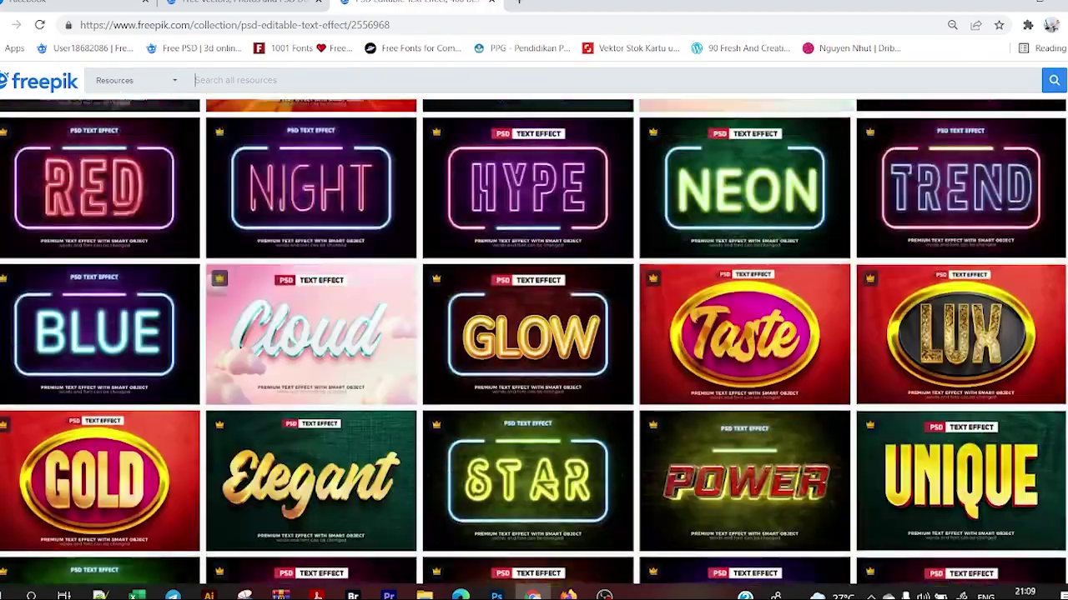
scroll(534, 334, "down", 2)
scroll(534, 334, "up", 3)
scroll(533, 333, "up", 2)
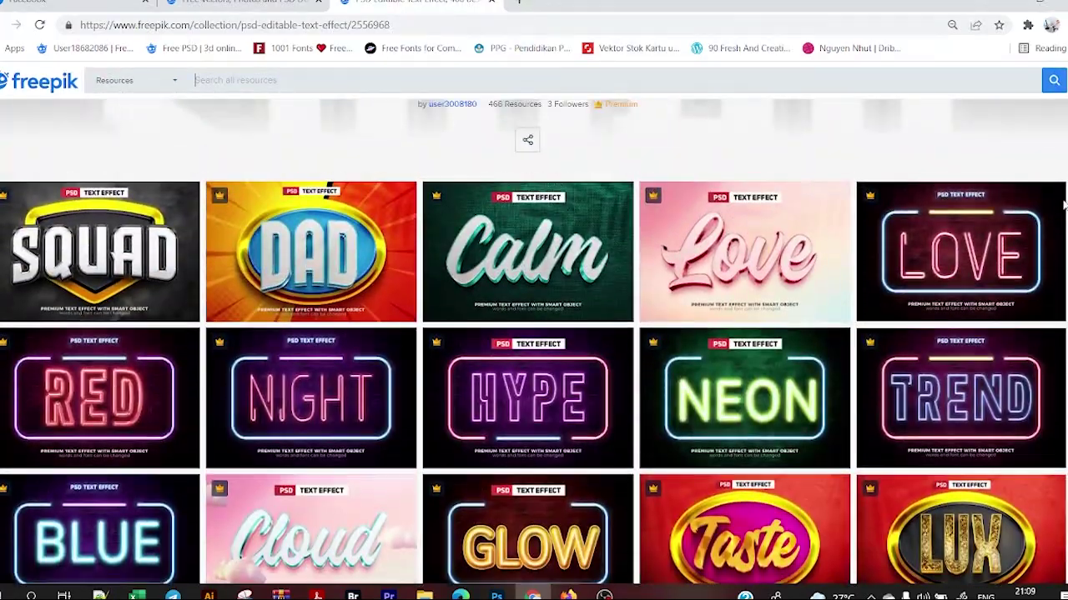
scroll(534, 333, "up", 1)
Switch to the creator's collections overview and scroll through its collection list
left_click(241, 5)
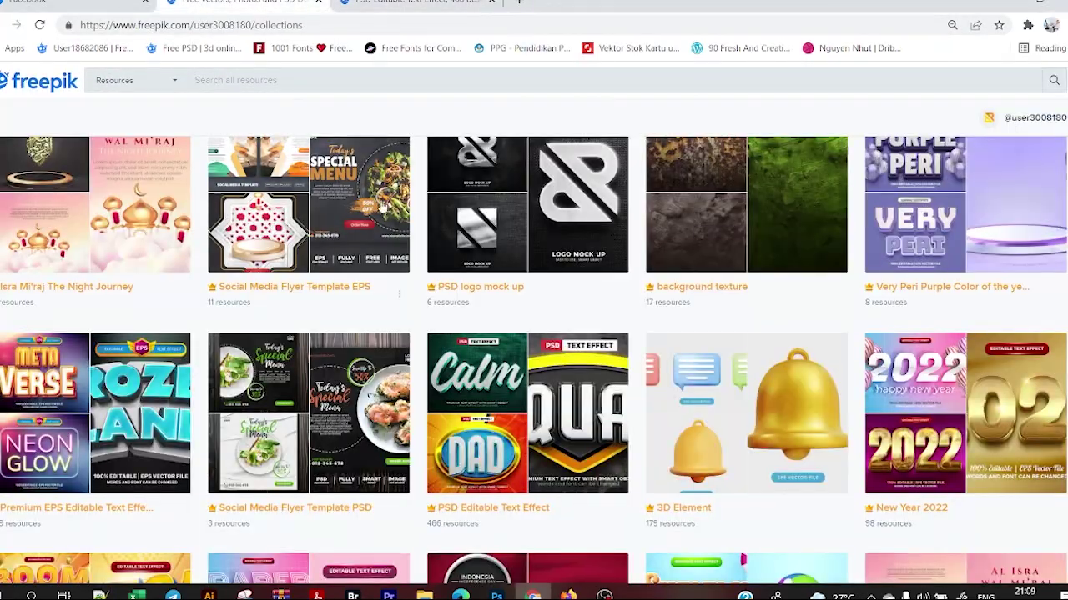
scroll(321, 367, "up", 2)
scroll(321, 367, "down", 2)
scroll(250, 334, "down", 1)
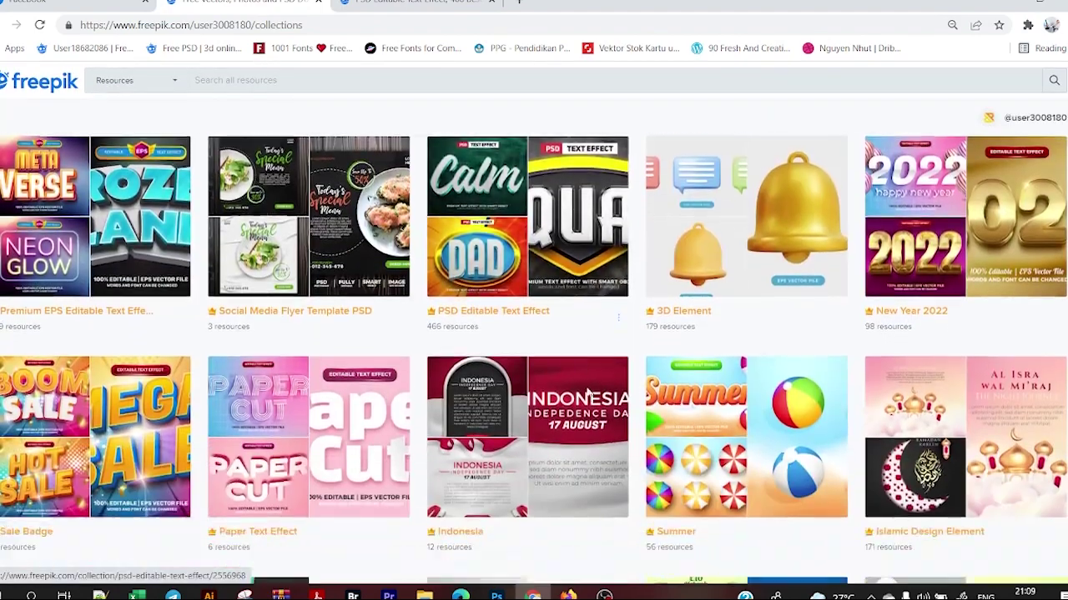
scroll(167, 292, "down", 1)
scroll(131, 267, "down", 1)
scroll(129, 334, "up", 2)
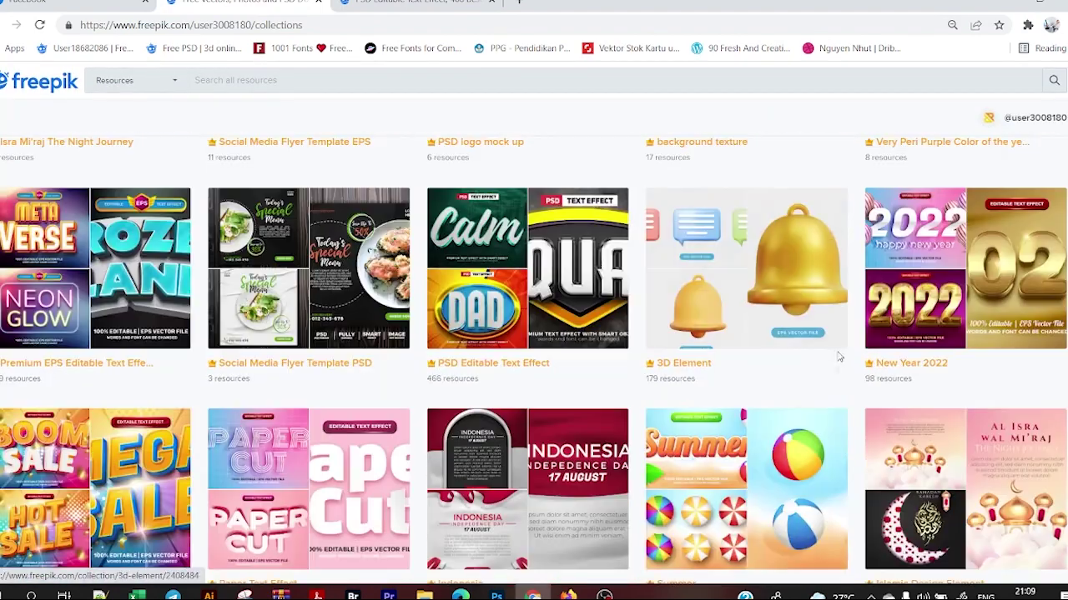
scroll(125, 459, "up", 2)
Browse the Premium EPS Editable Text Effect collection, then return to the PSD collection
left_click(122, 528)
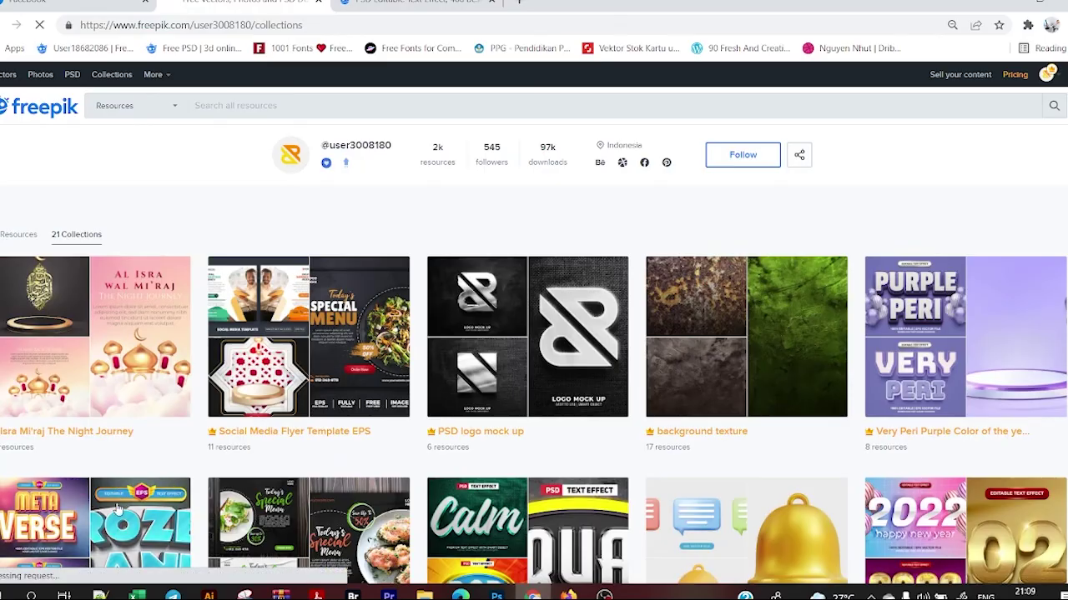
scroll(276, 417, "down", 3)
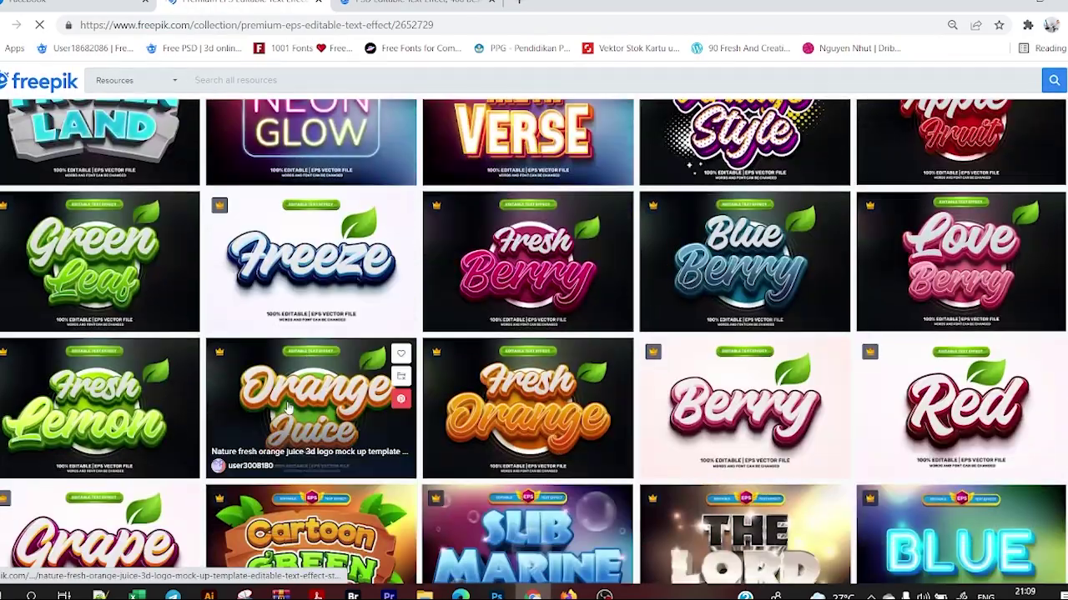
scroll(342, 408, "down", 2)
scroll(351, 406, "down", 2)
scroll(351, 406, "down", 3)
scroll(389, 333, "up", 5)
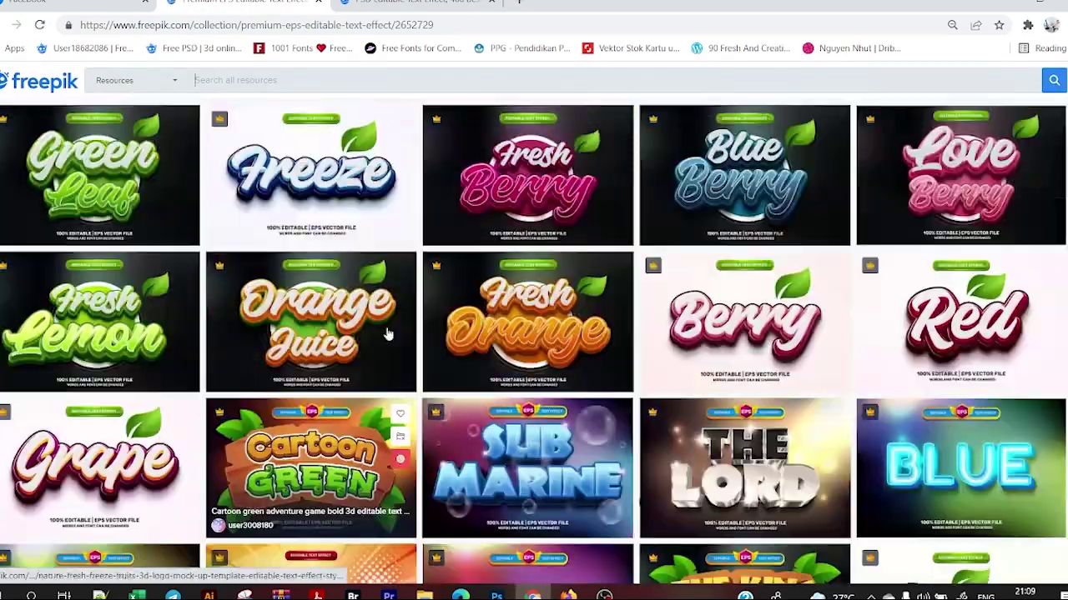
scroll(388, 334, "up", 2)
left_click(417, 3)
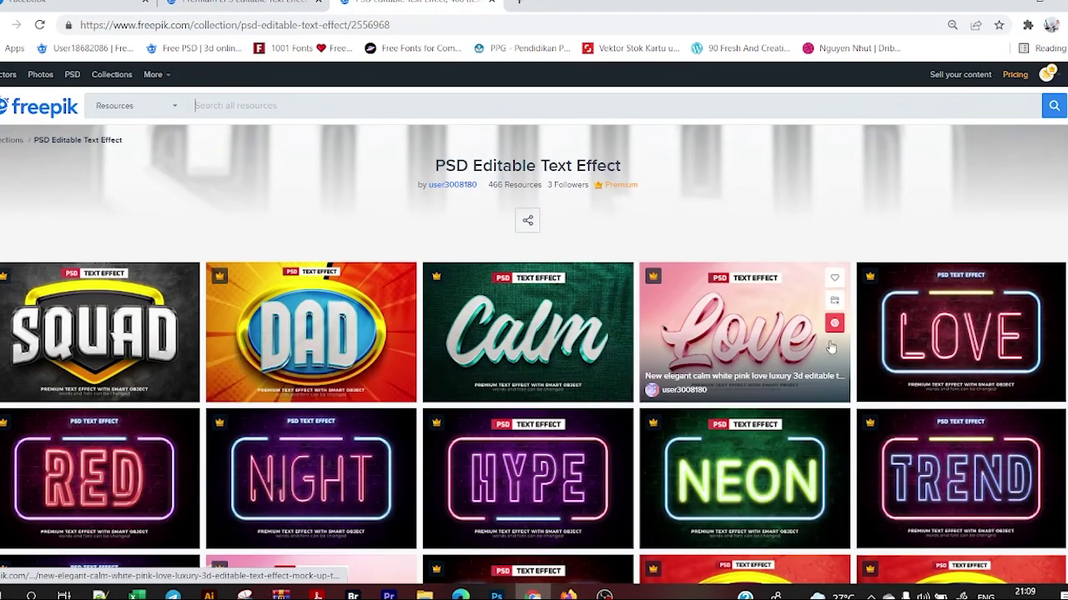
scroll(924, 196, "down", 2)
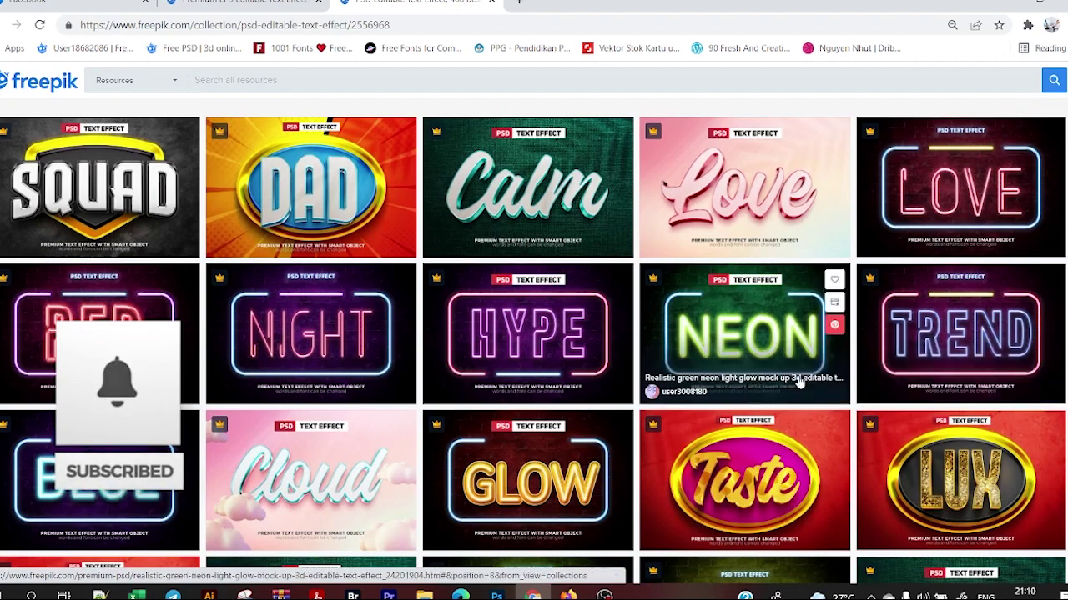
scroll(512, 471, "up", 2)
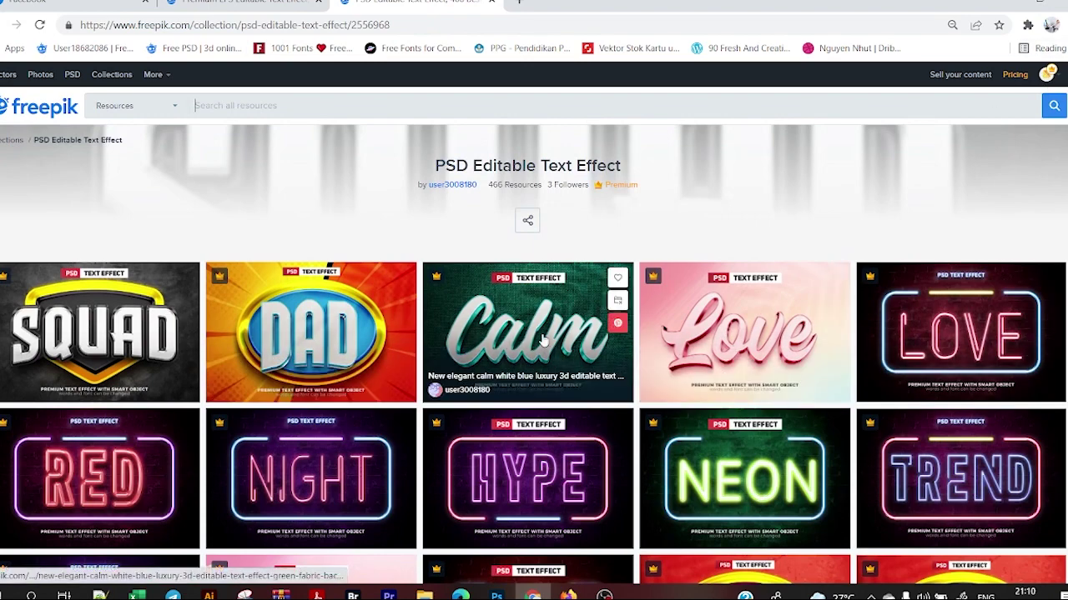
scroll(456, 381, "down", 3)
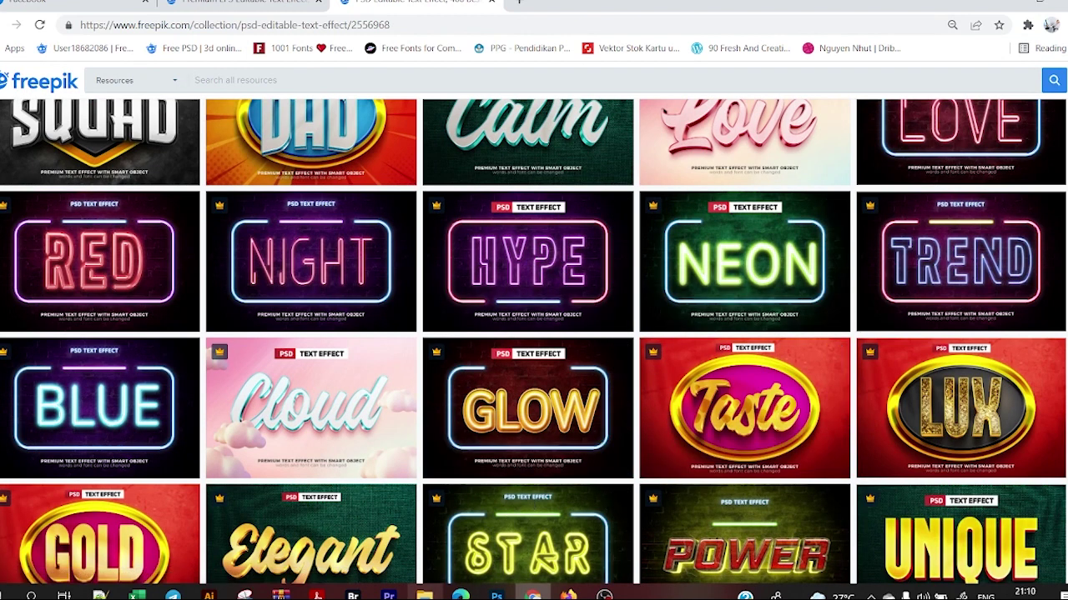
mouse_move(425, 594)
left_click(435, 587)
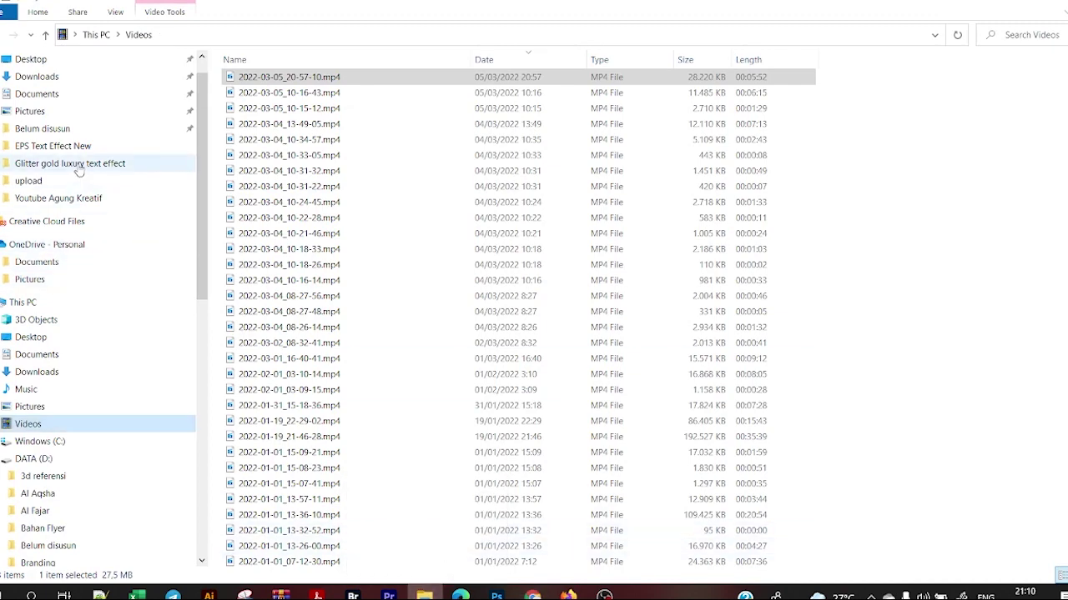
Go to the Neon Text effect folder and open the TREND neon PSD in Photoshop
left_click(79, 166)
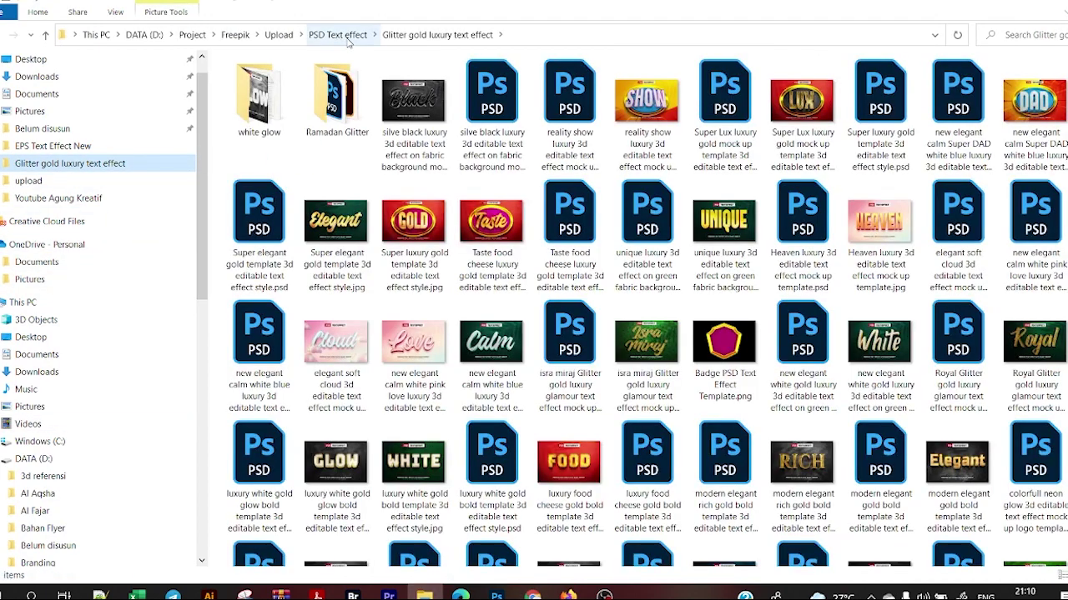
left_click(338, 34)
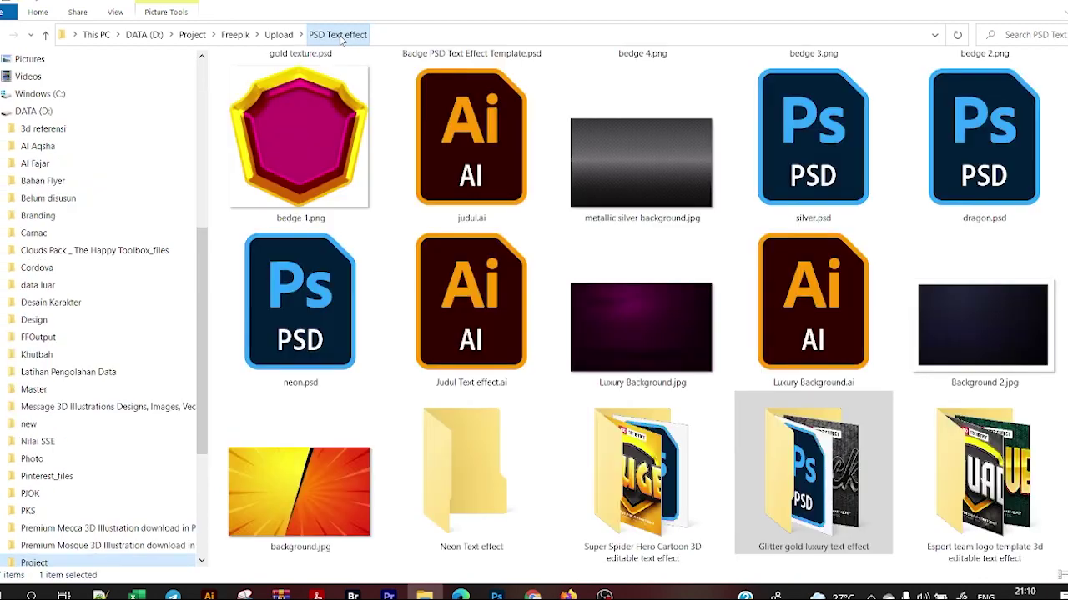
double_click(517, 513)
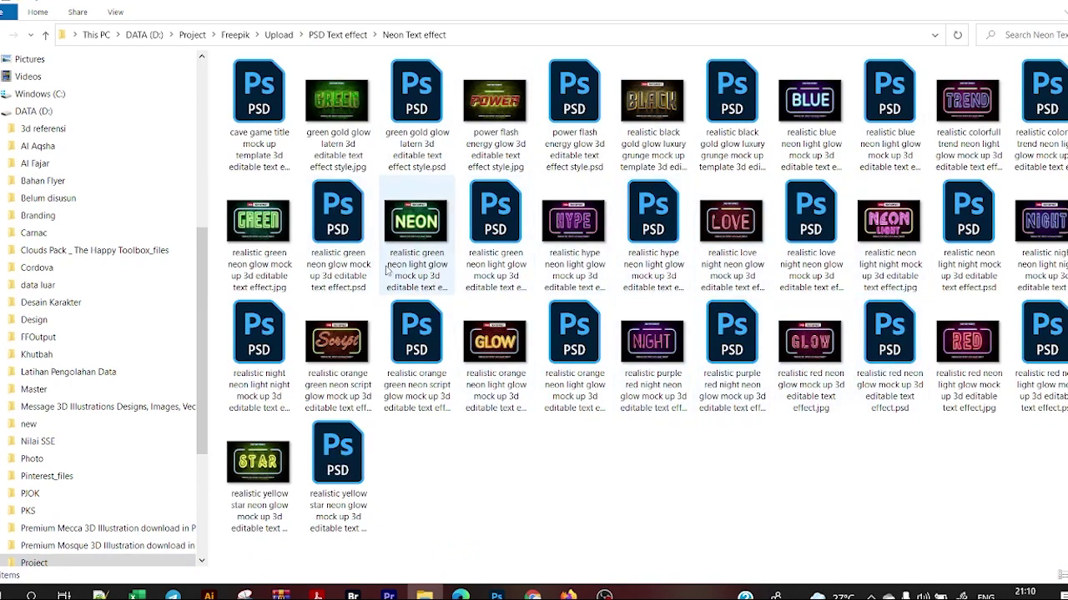
left_click(982, 121)
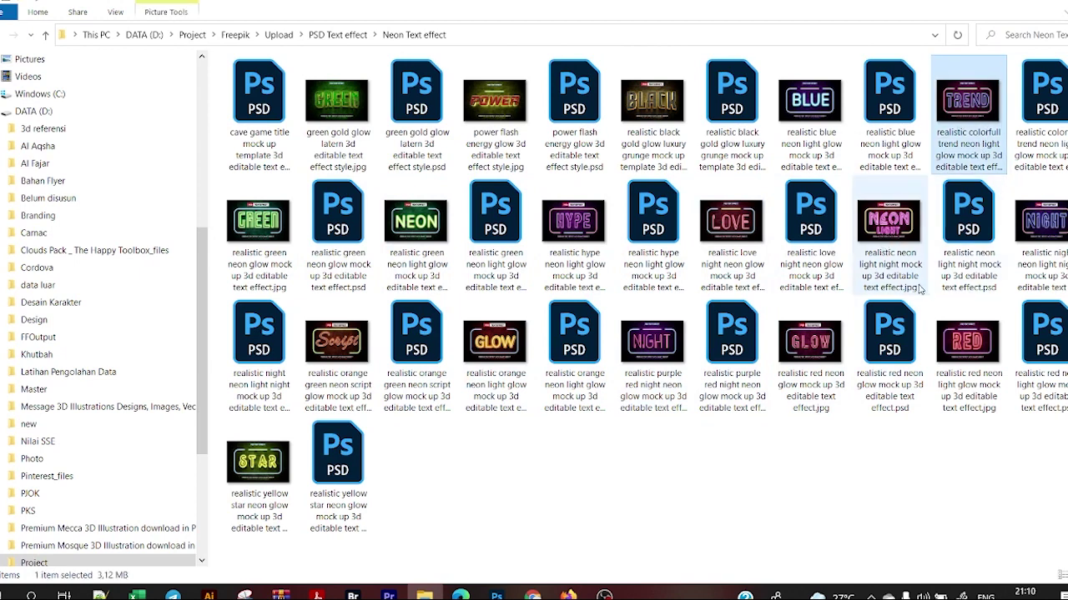
double_click(1040, 113)
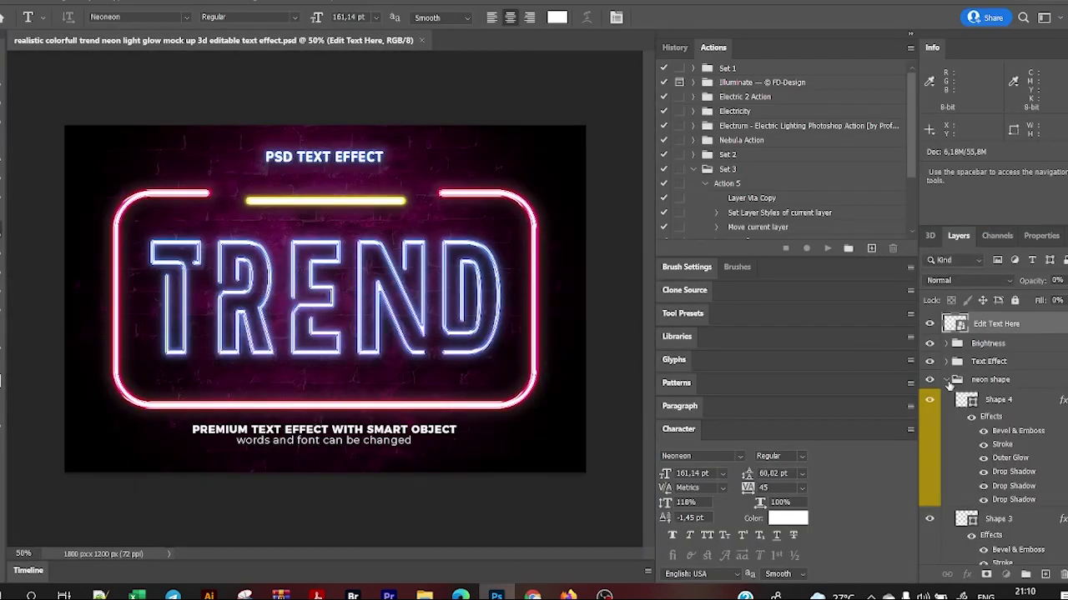
Collapse the neon shape and Background groups and select the Edit Text Here layer
left_click(947, 380)
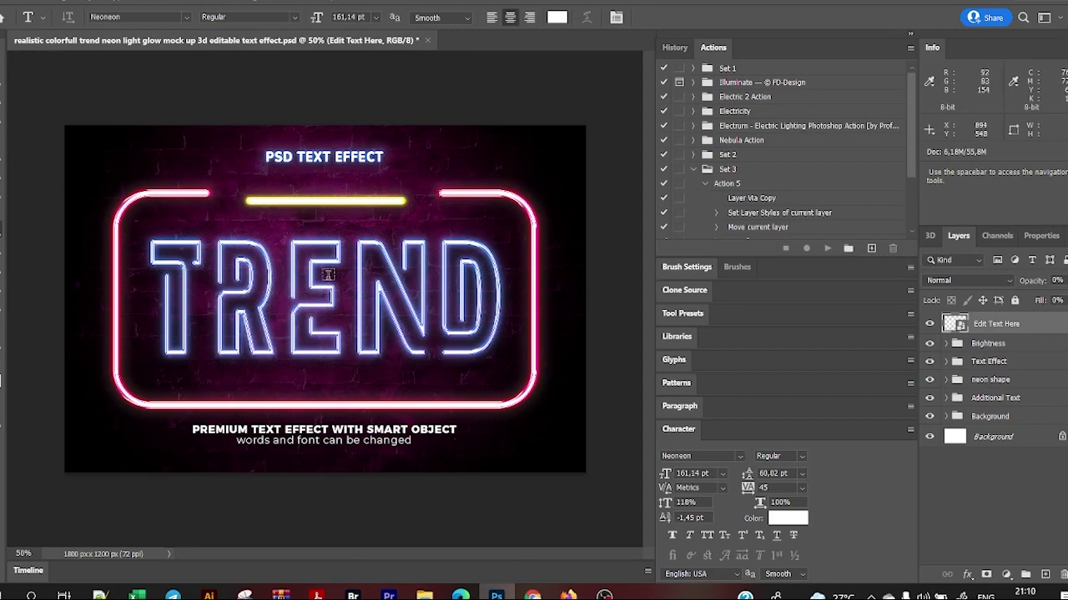
key("v")
left_click(348, 329)
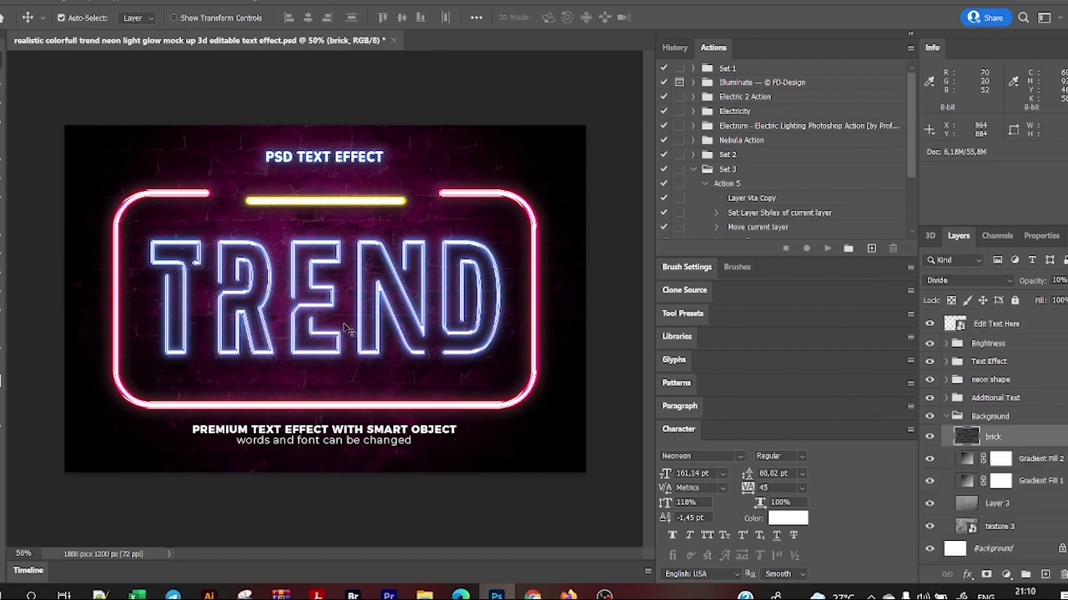
left_click(946, 417)
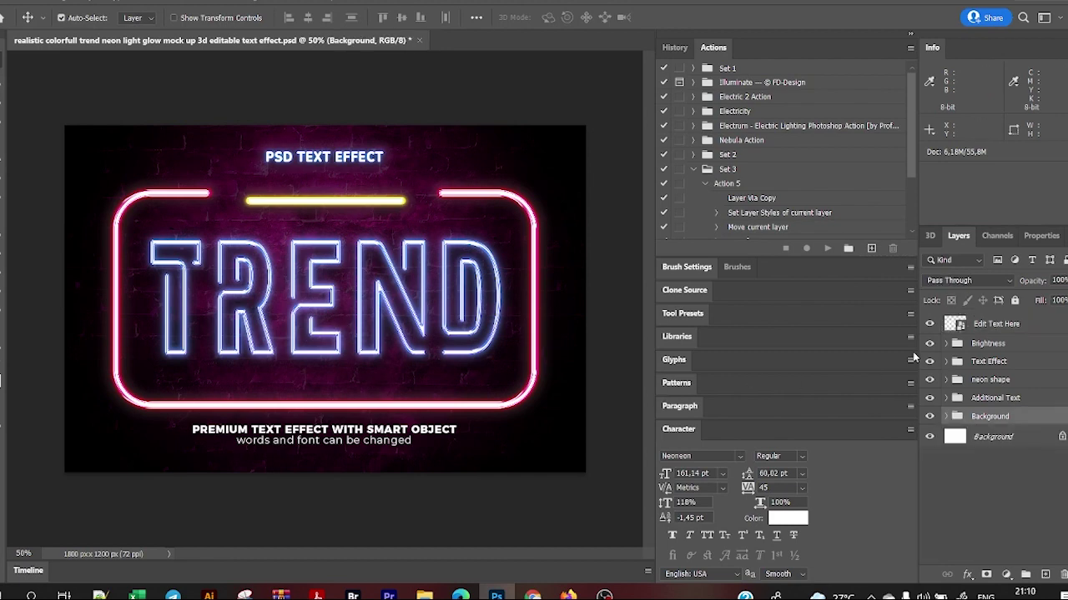
left_click(1017, 323)
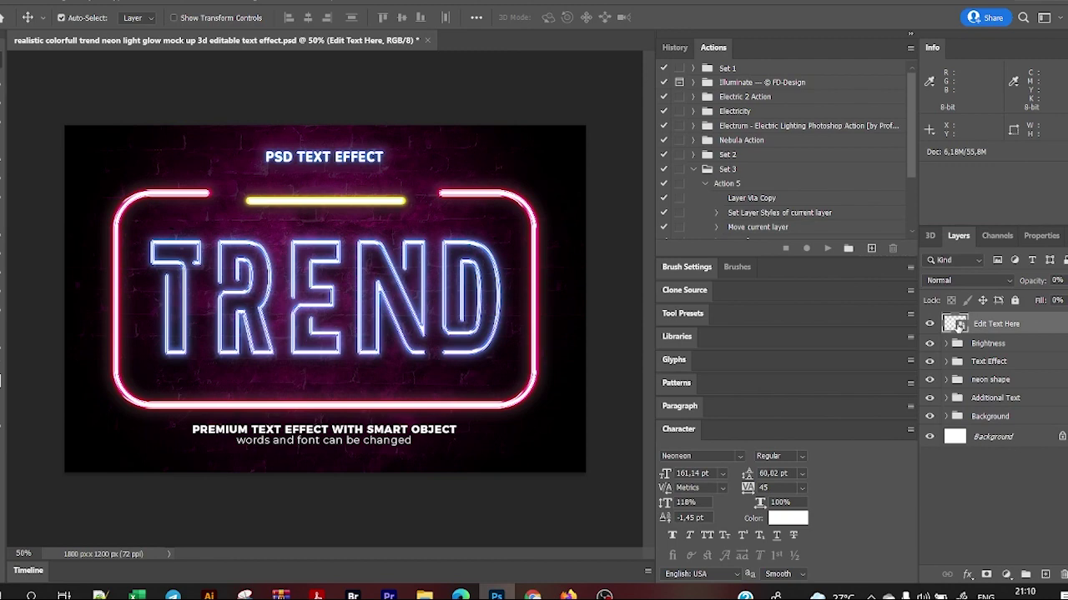
Replace TREND with TERANG inside the Edit Text Here smart object and save it back
double_click(956, 324)
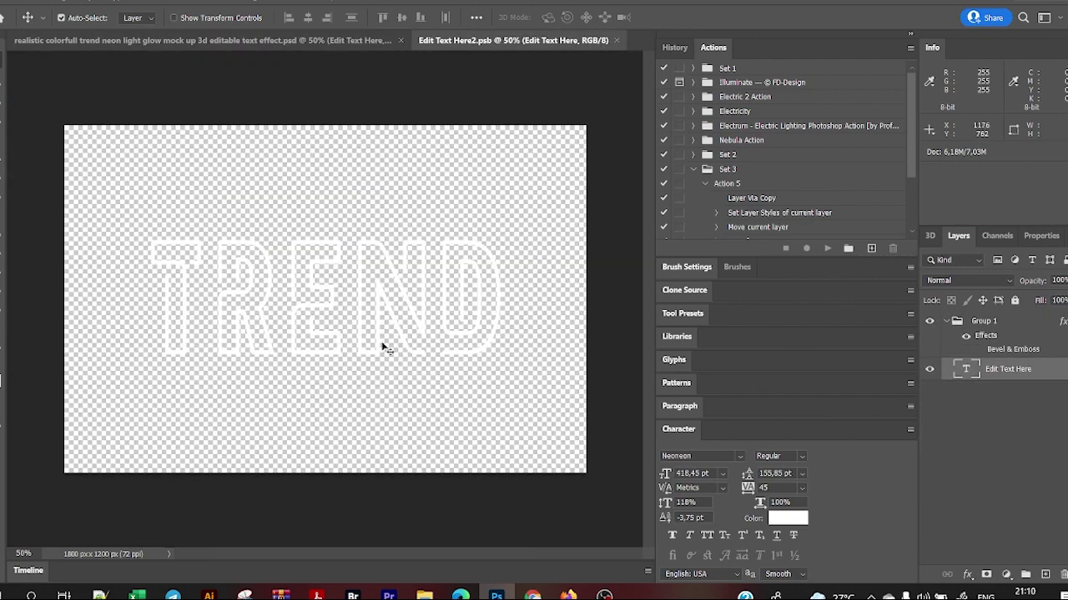
double_click(472, 287)
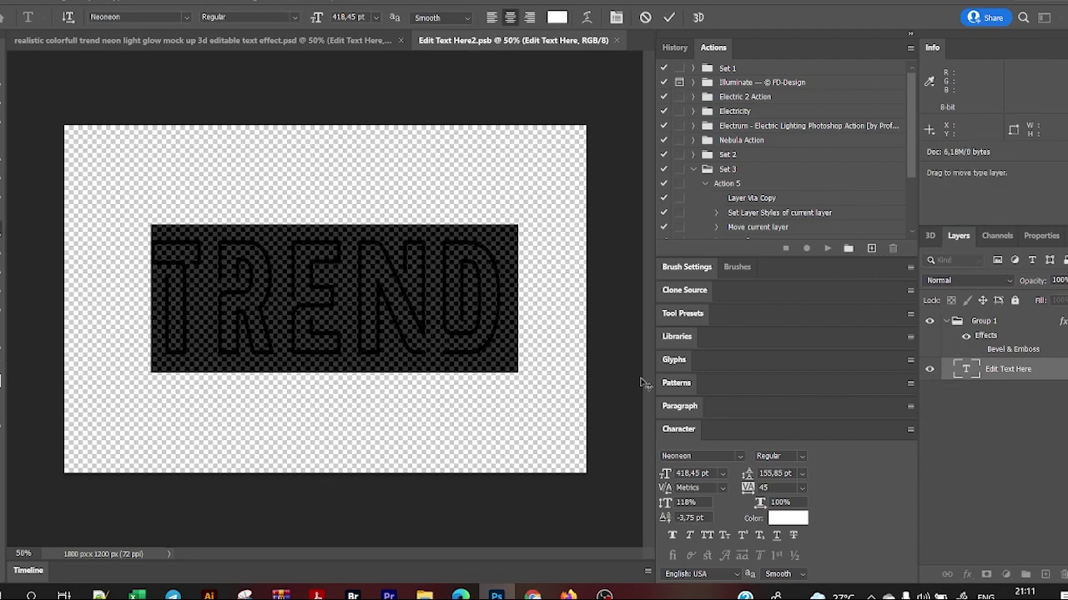
type("TERANG")
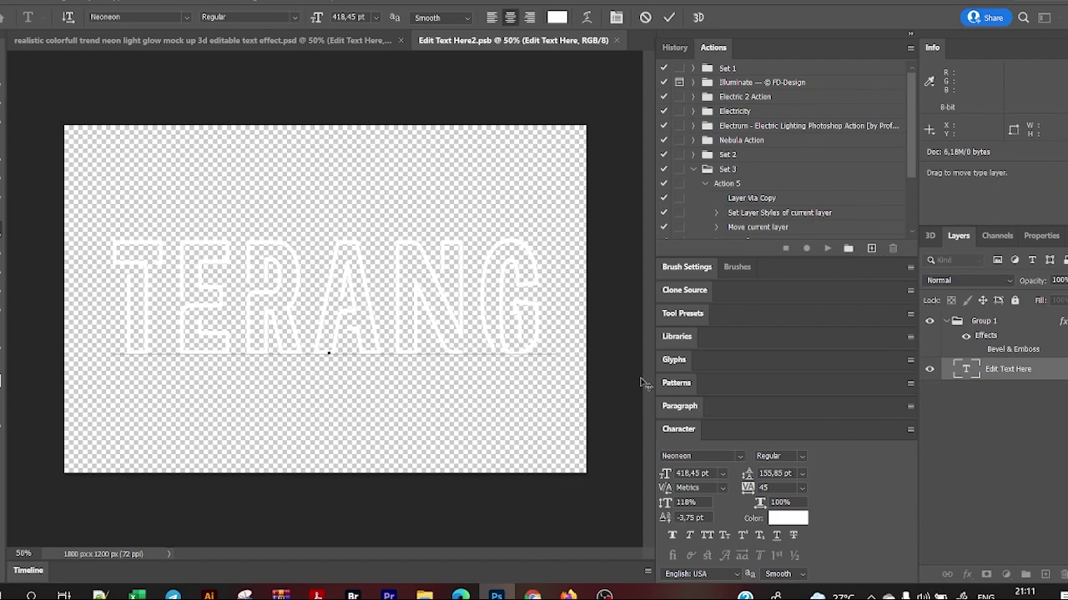
left_click(669, 19)
key("v")
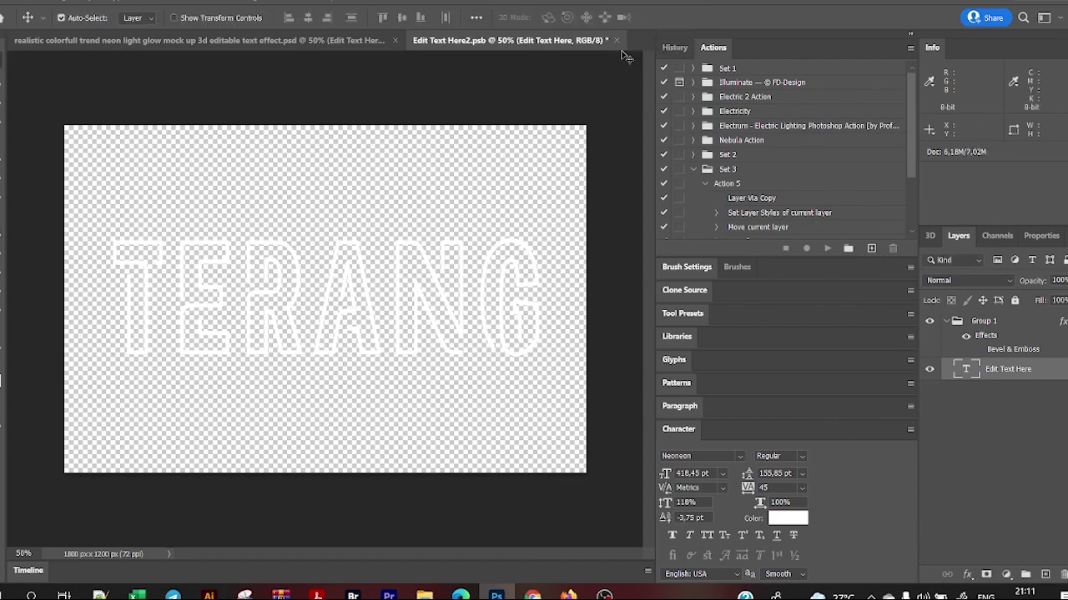
left_click(615, 40)
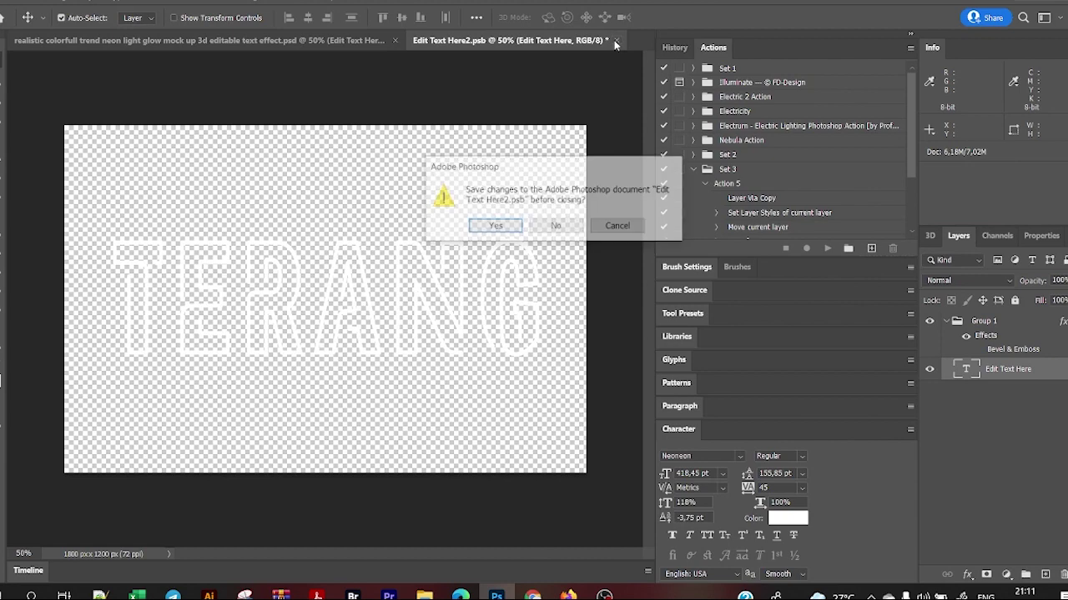
left_click(492, 226)
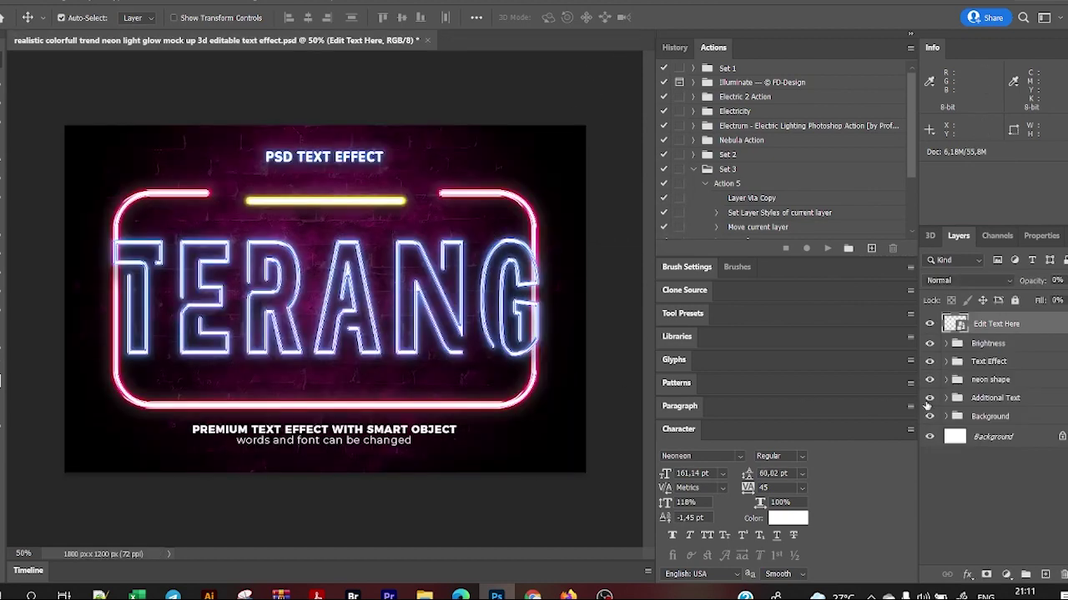
Expand the neon shape group and select the Shape 4 yellow bar layer
left_click(946, 379)
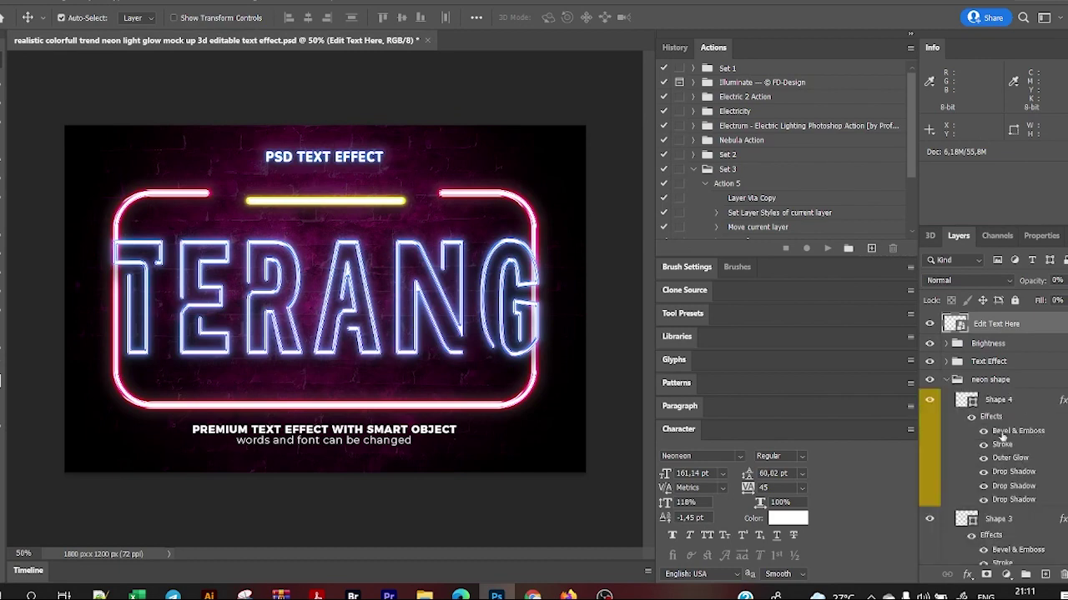
left_click(1001, 403)
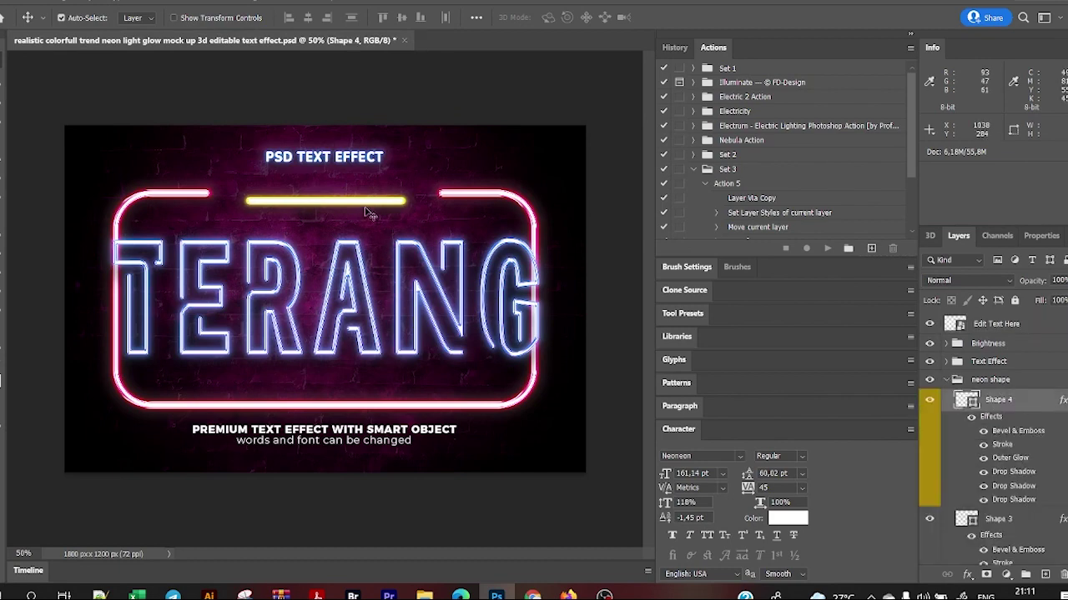
left_click(367, 214)
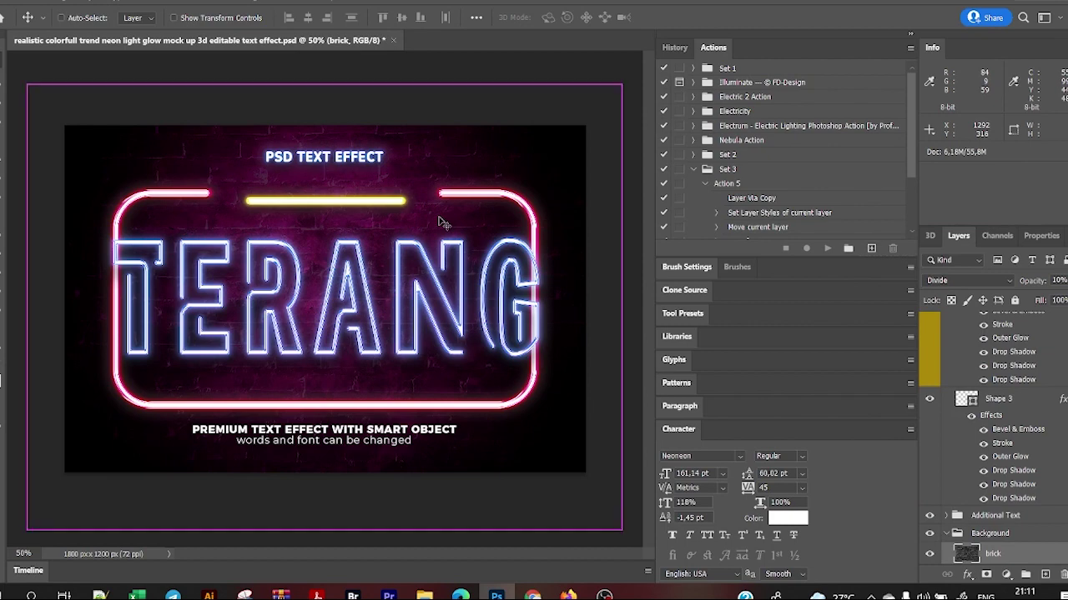
Shrink the Shape 4 yellow bar and move it higher with Free Transform
scroll(998, 400, "up", 2)
left_click(991, 351)
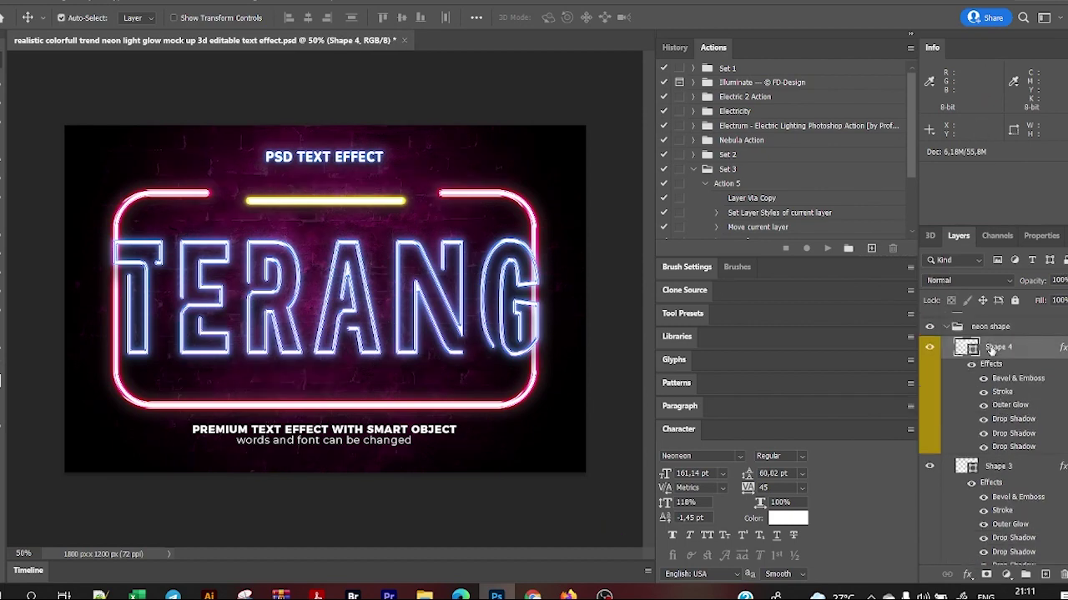
key("ctrl+t")
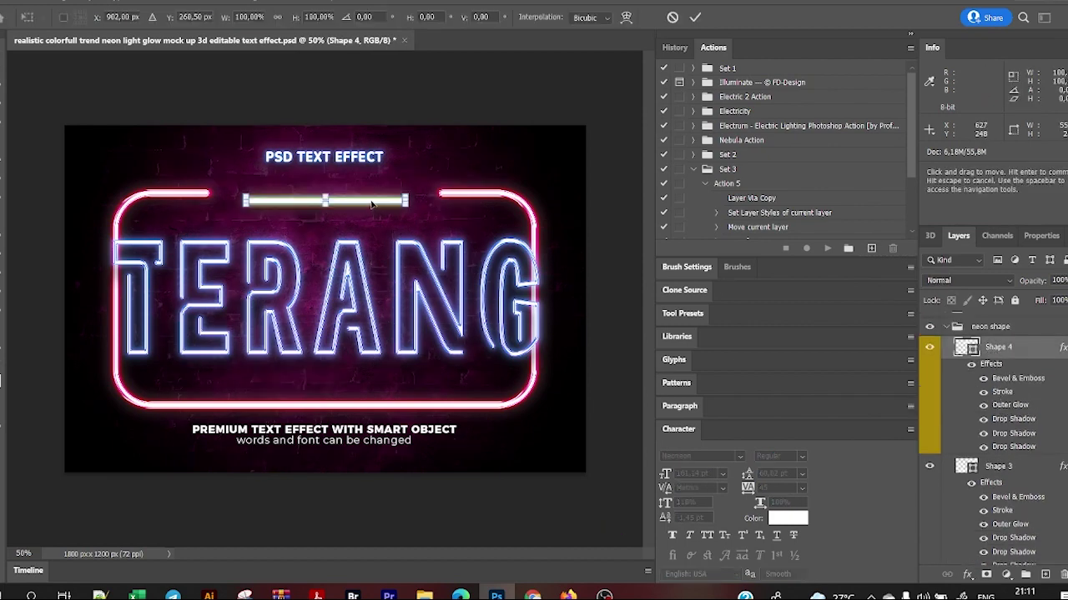
mouse_move(373, 206)
left_mouse_down()
mouse_move(374, 191)
mouse_move(374, 248)
mouse_move(406, 286)
left_mouse_up()
left_click_drag(362, 218, 361, 206)
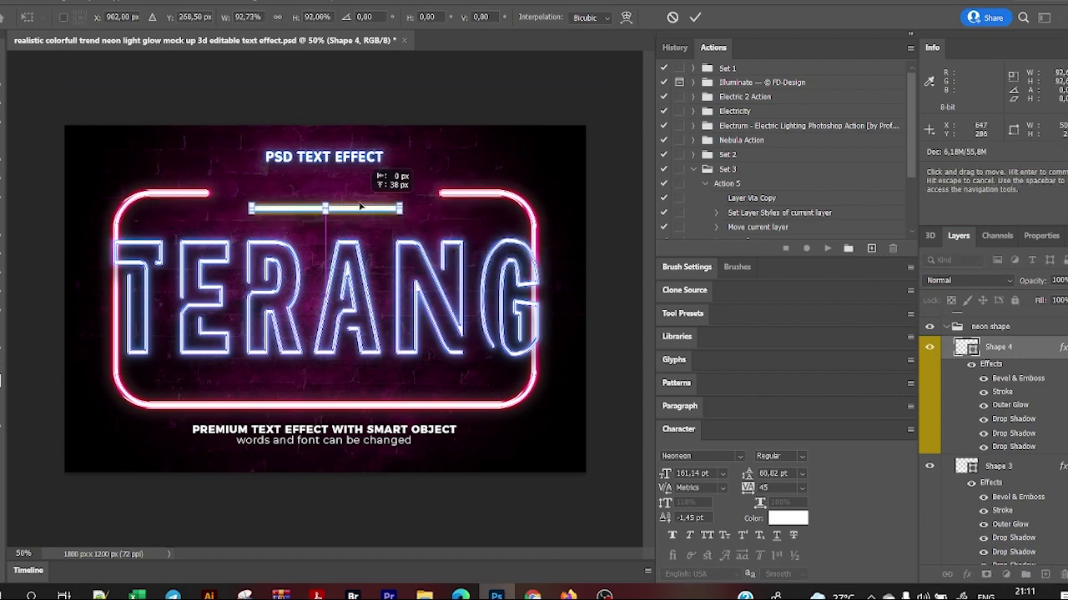
left_click(1035, 472)
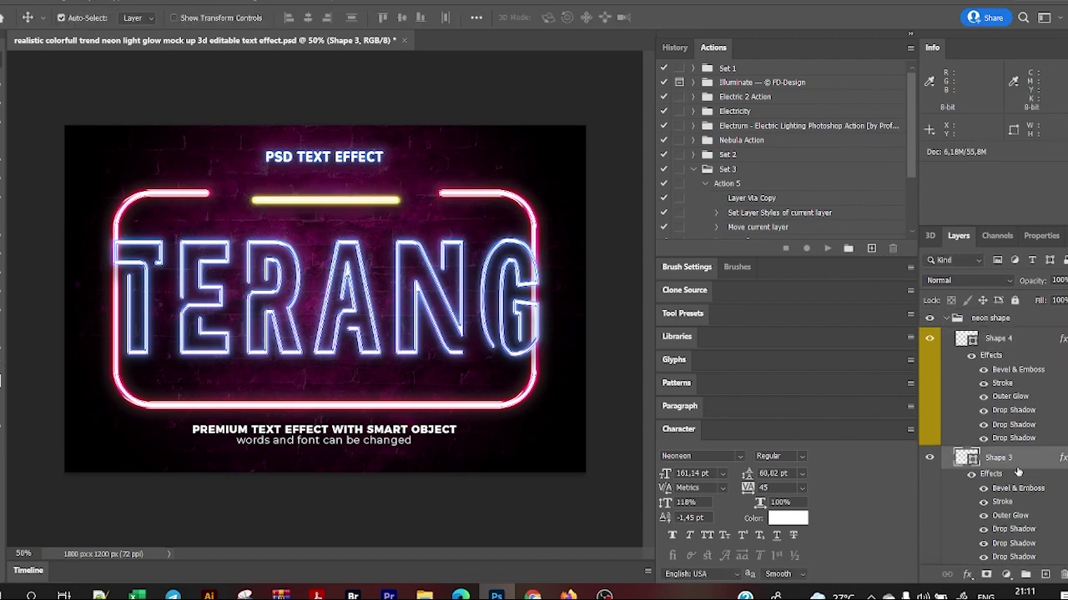
Enlarge the pink neon frame around TERANG to about 109% and apply it
key("ctrl+t")
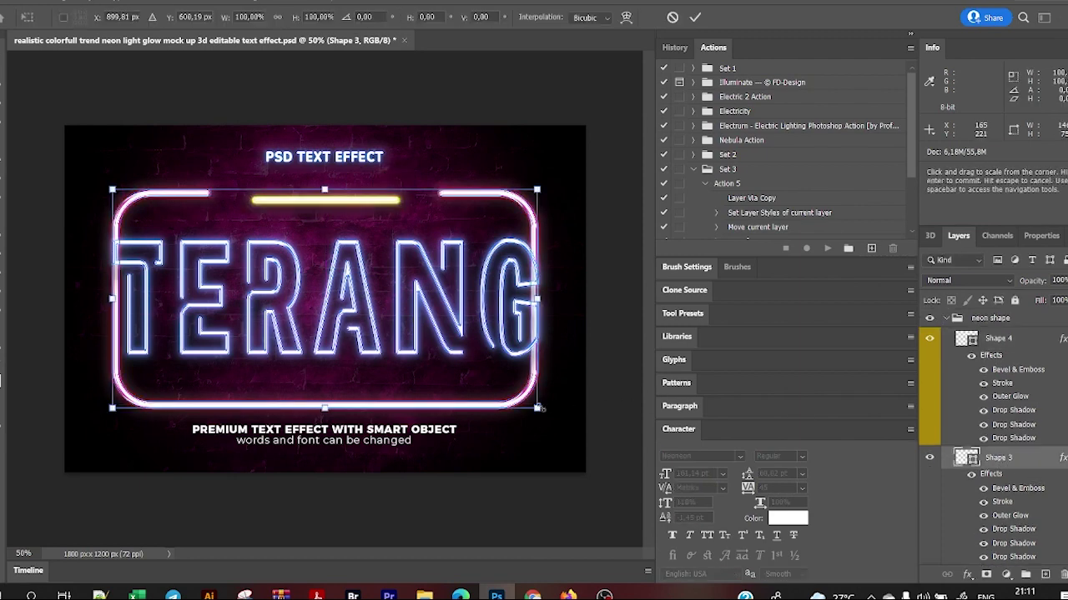
mouse_move(537, 407)
left_mouse_down()
mouse_move(565, 425)
mouse_move(534, 415)
left_mouse_up()
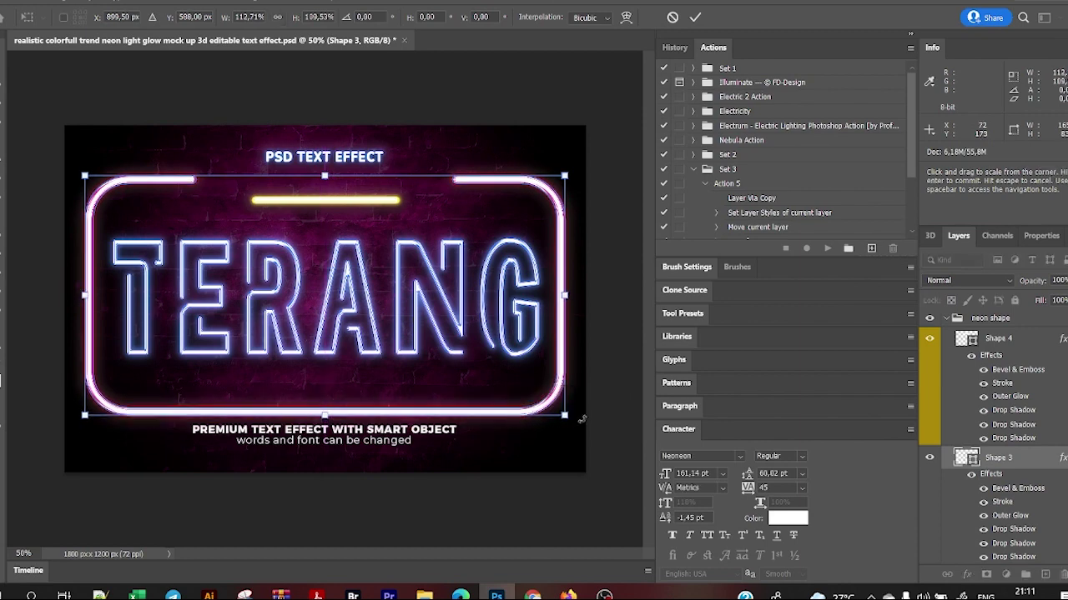
key("ctrl+z")
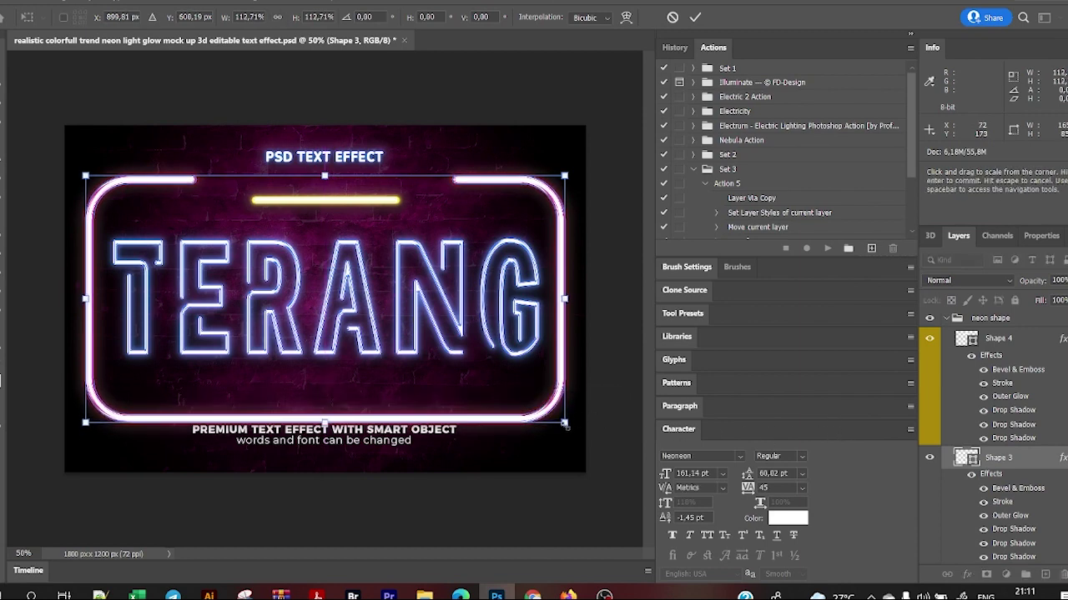
left_click_drag(565, 424, 558, 421)
key("Return")
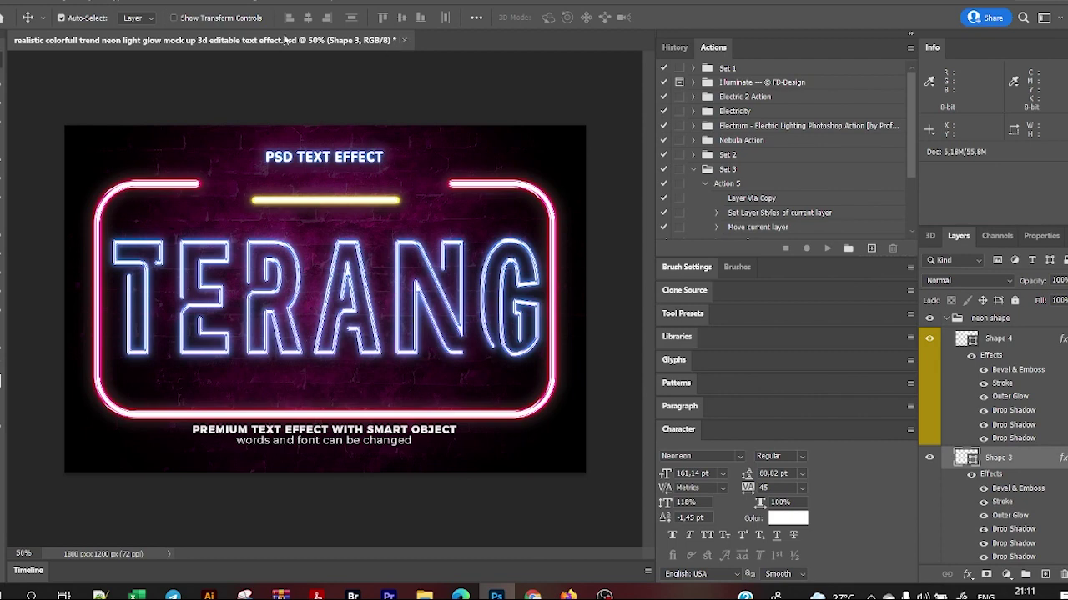
Close the neon mockup without saving and return to File Explorer
left_click(404, 40)
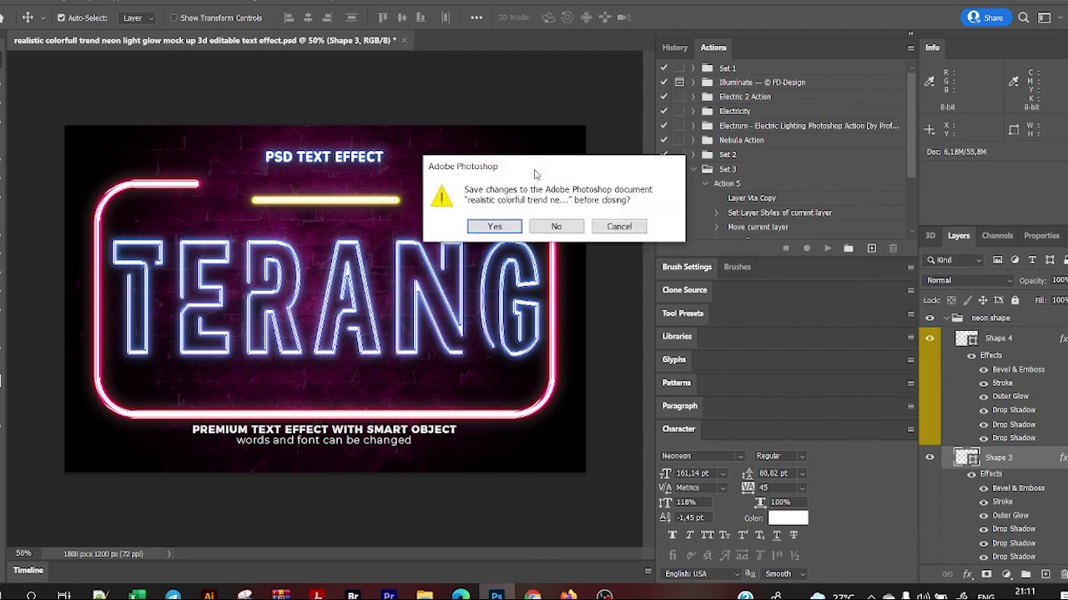
left_click(557, 222)
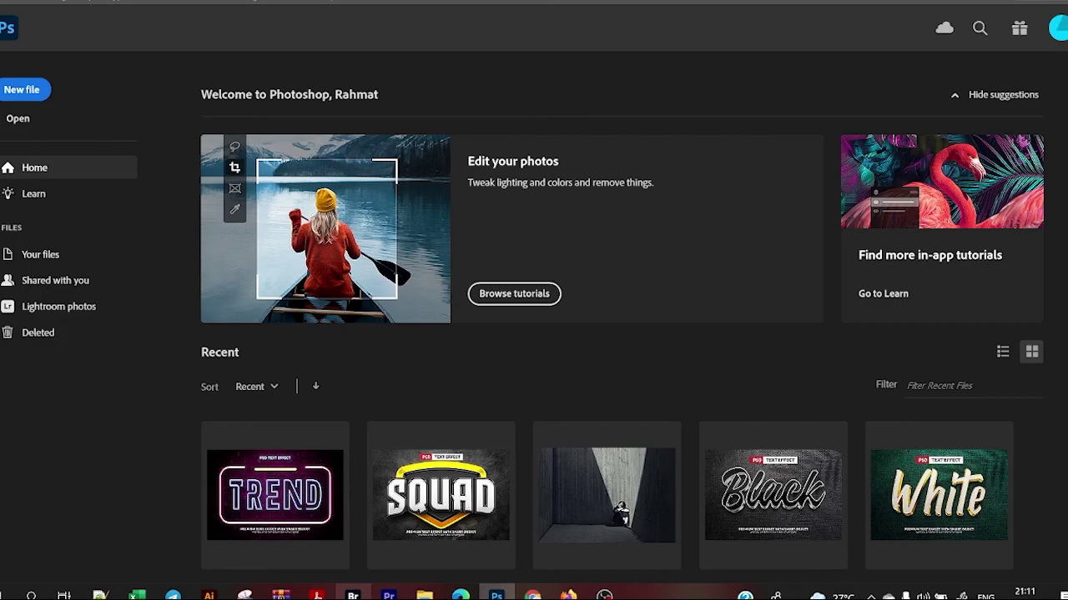
left_click(424, 595)
Look through the Super Spider Hero Cartoon template folder in PSD Text effect
left_click(346, 35)
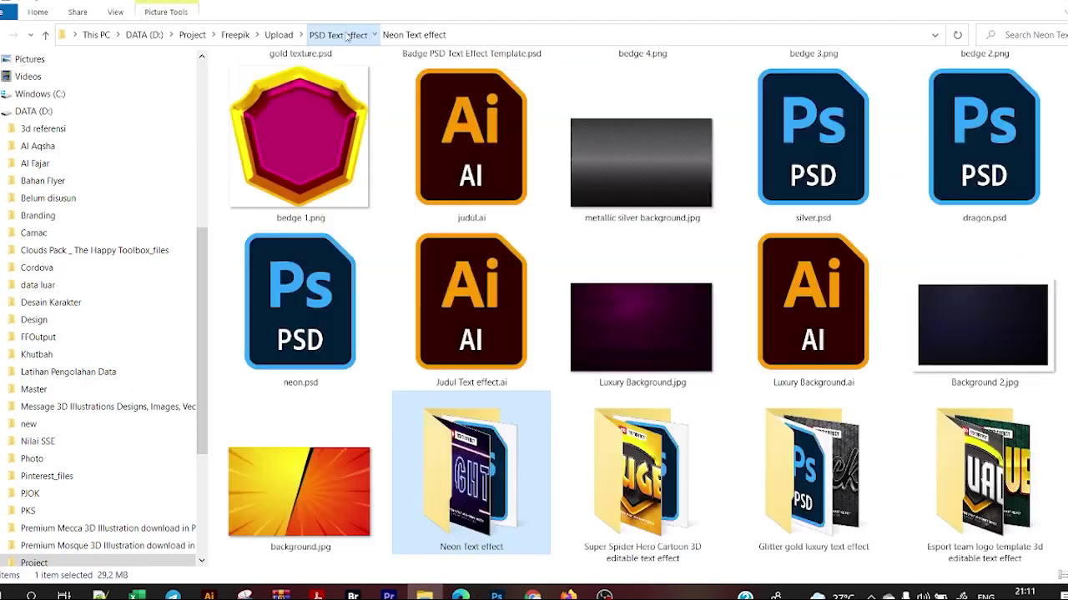
double_click(695, 475)
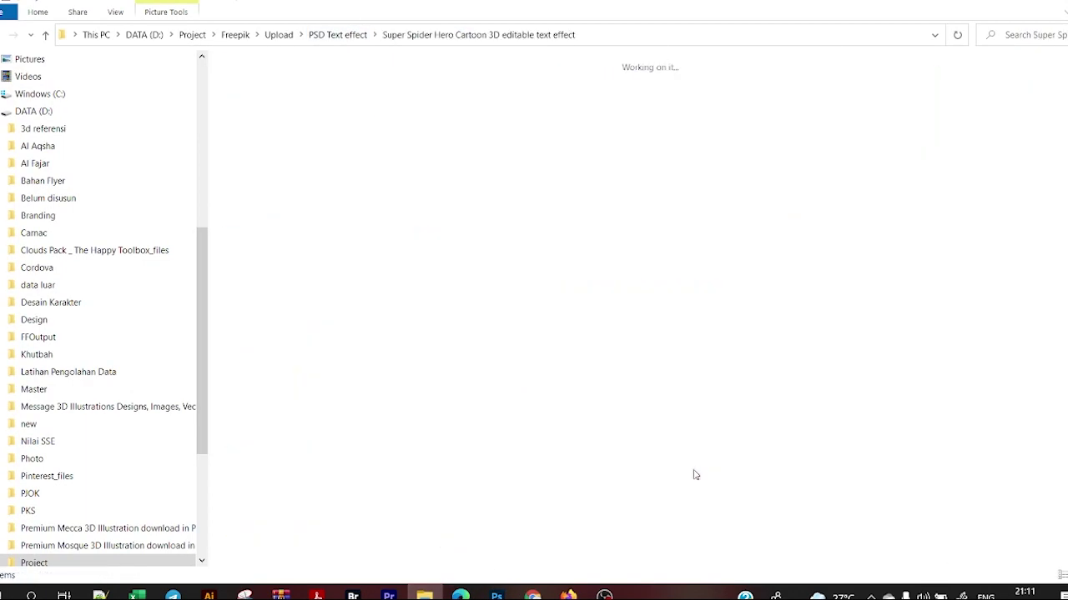
scroll(603, 293, "down", 5)
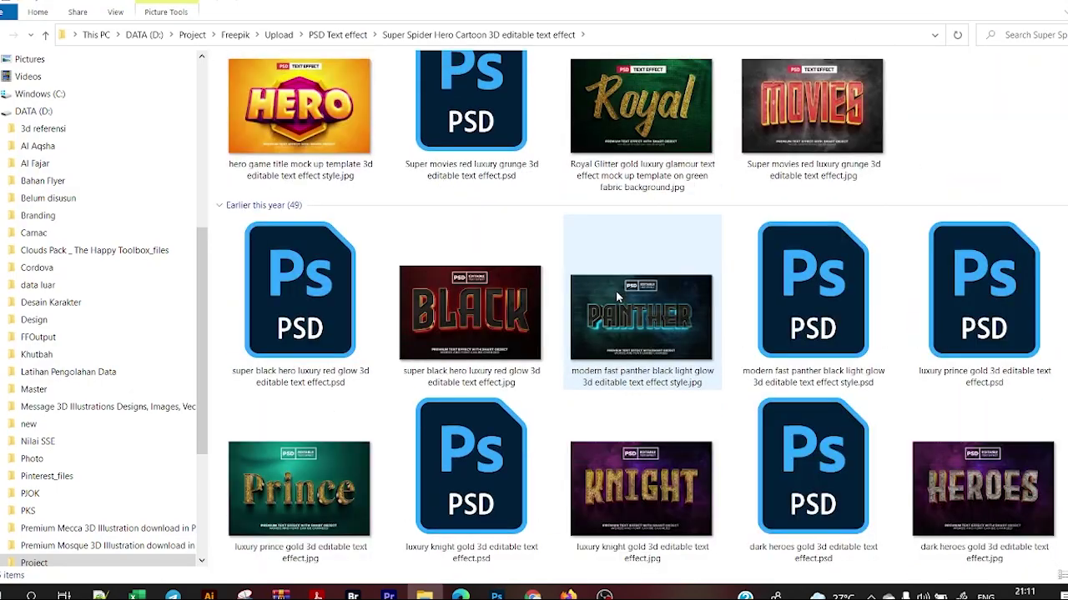
scroll(616, 290, "down", 3)
scroll(617, 296, "up", 8)
scroll(617, 296, "up", 4)
scroll(609, 295, "down", 2)
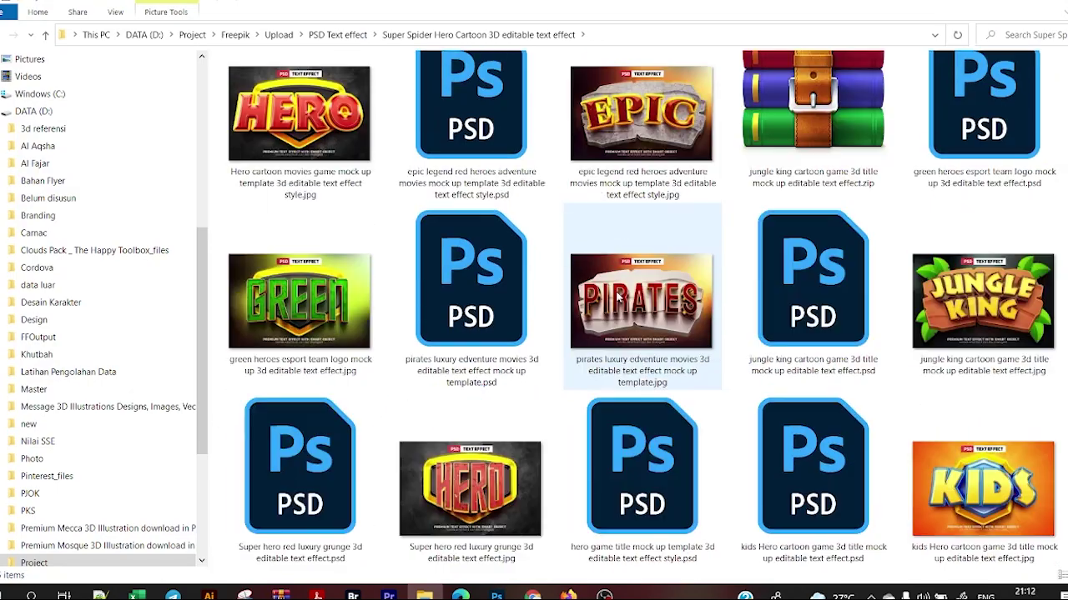
scroll(600, 293, "down", 2)
scroll(588, 292, "up", 2)
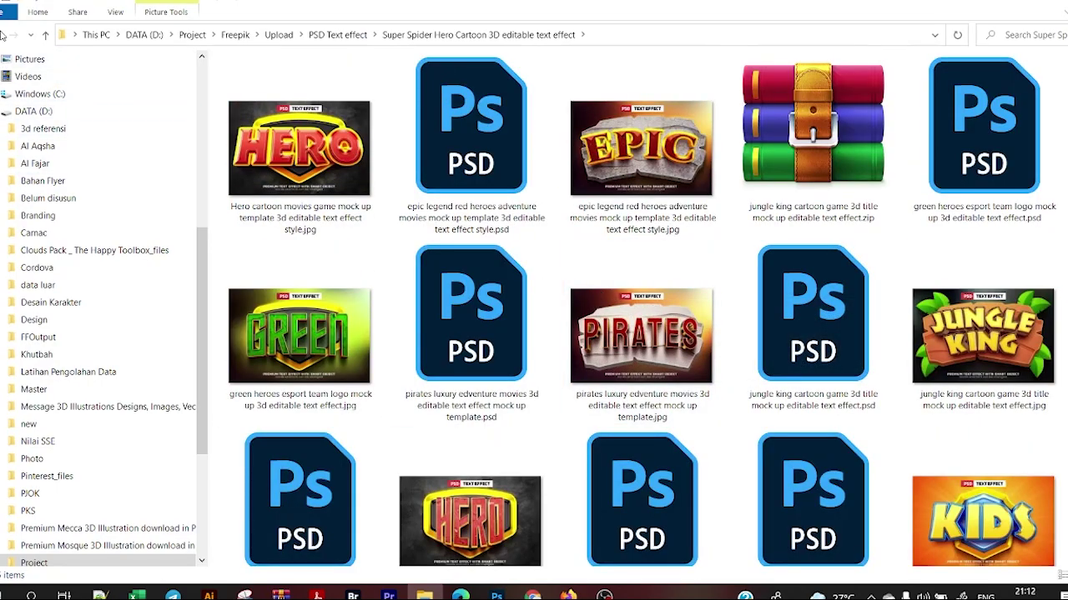
Go back and open the Esport squad white black logo PSD from the Esport team logo folder
key("alt+Left")
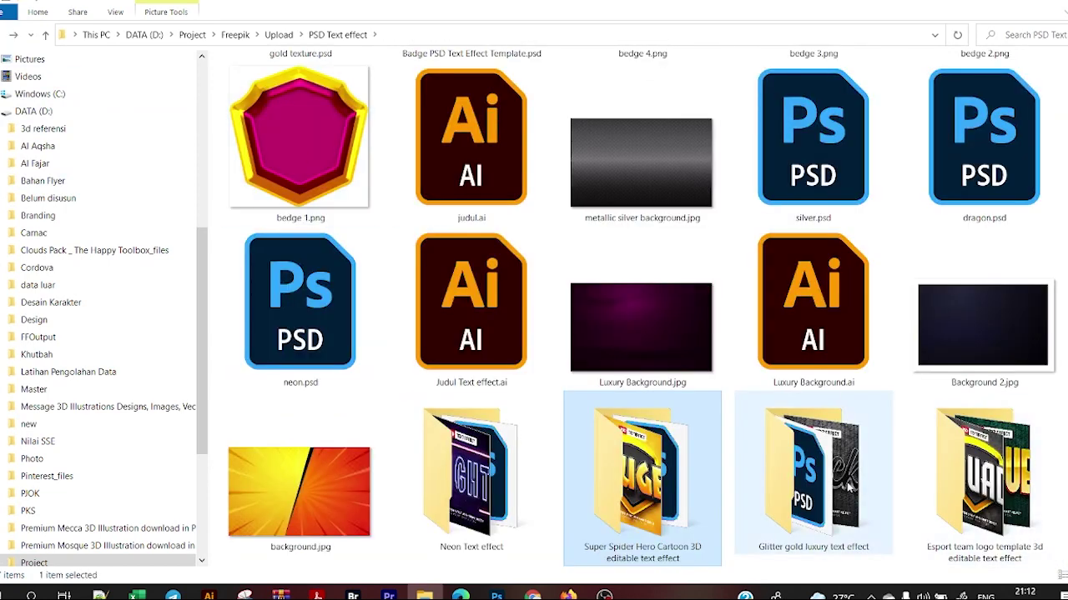
double_click(975, 484)
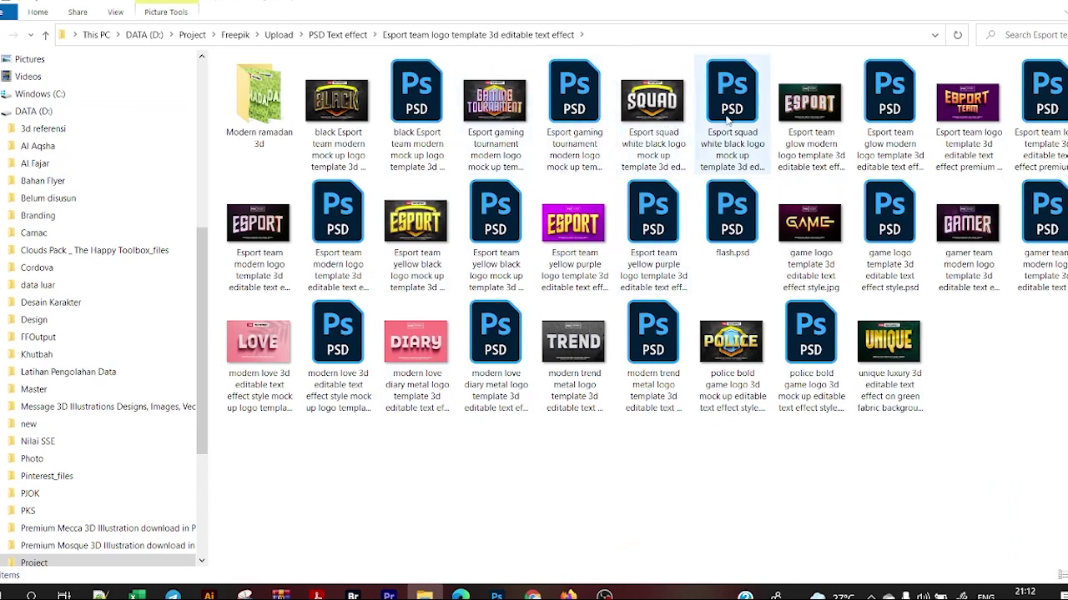
double_click(728, 119)
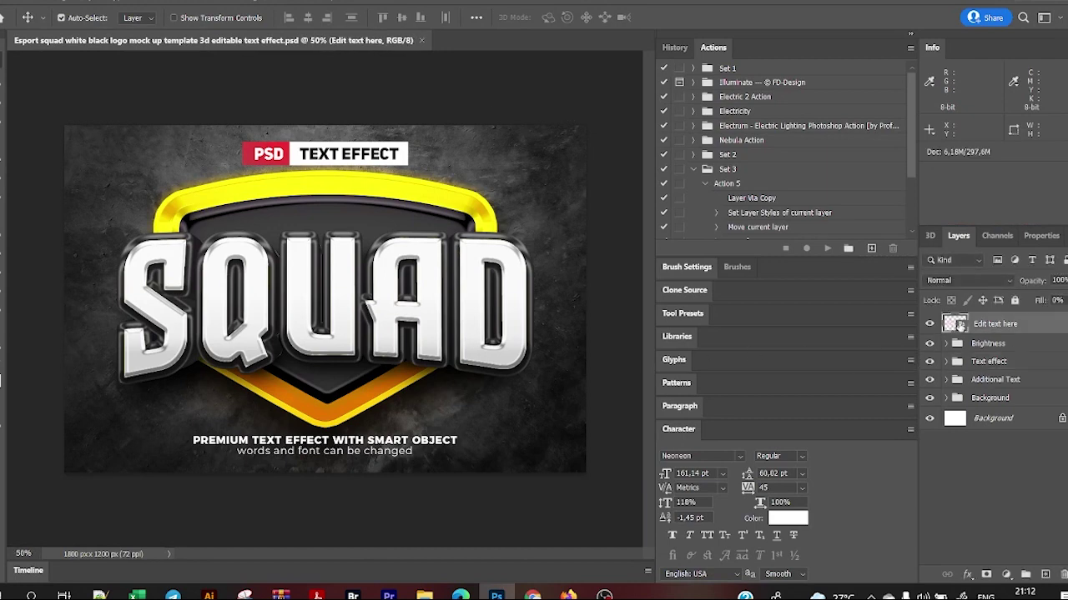
Replace the SQUAD text in the badge's smart object with BANTENG
double_click(955, 325)
double_click(507, 334)
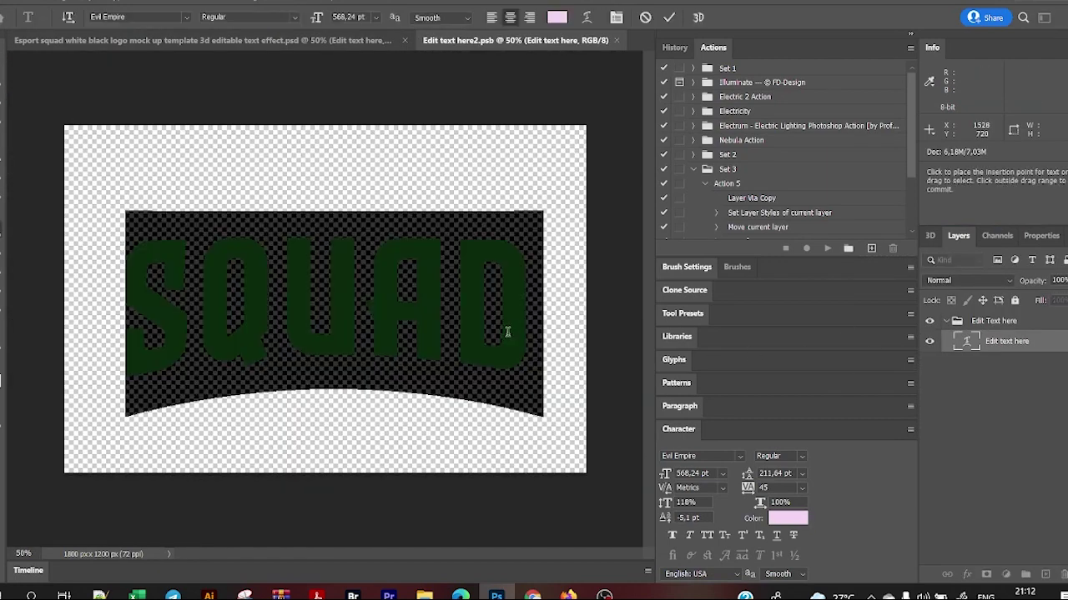
type("BAN")
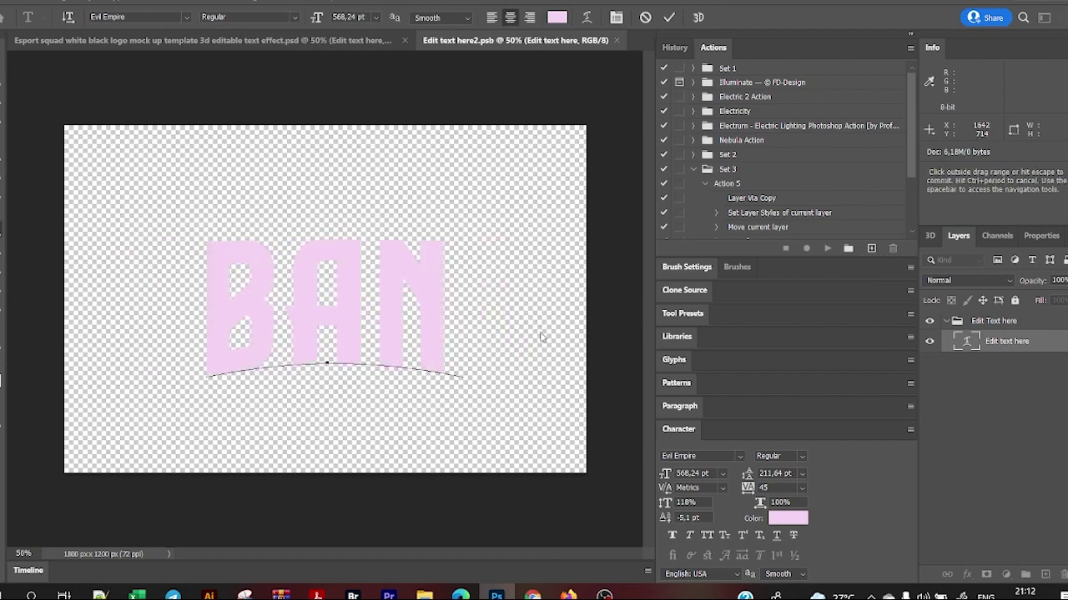
type("TENG")
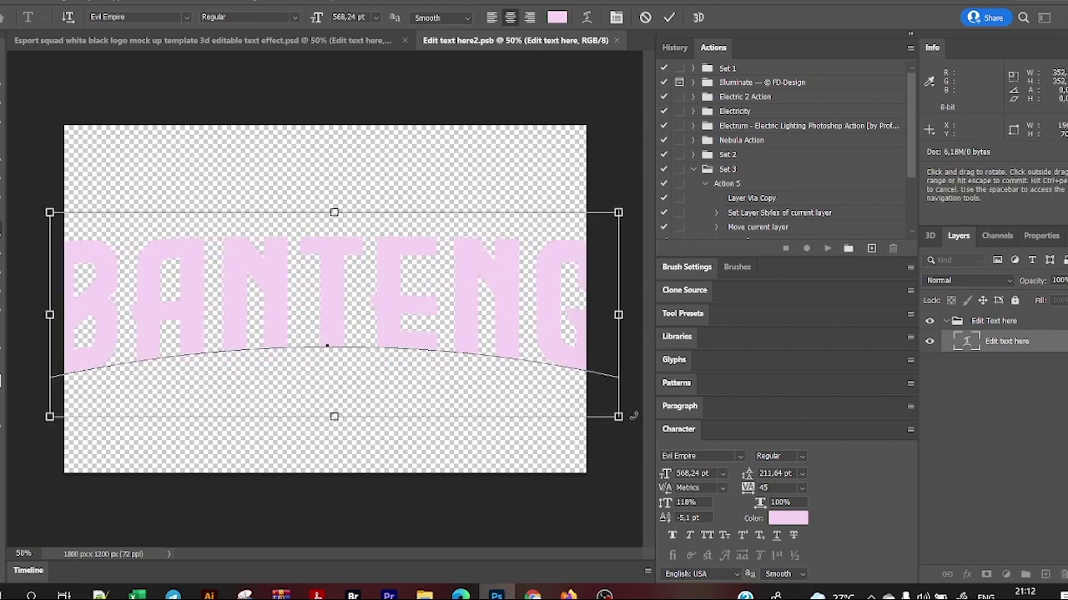
Scale BANTENG down to fit the canvas, nudge it right, and close the smart object
left_click_drag(618, 422, 564, 412)
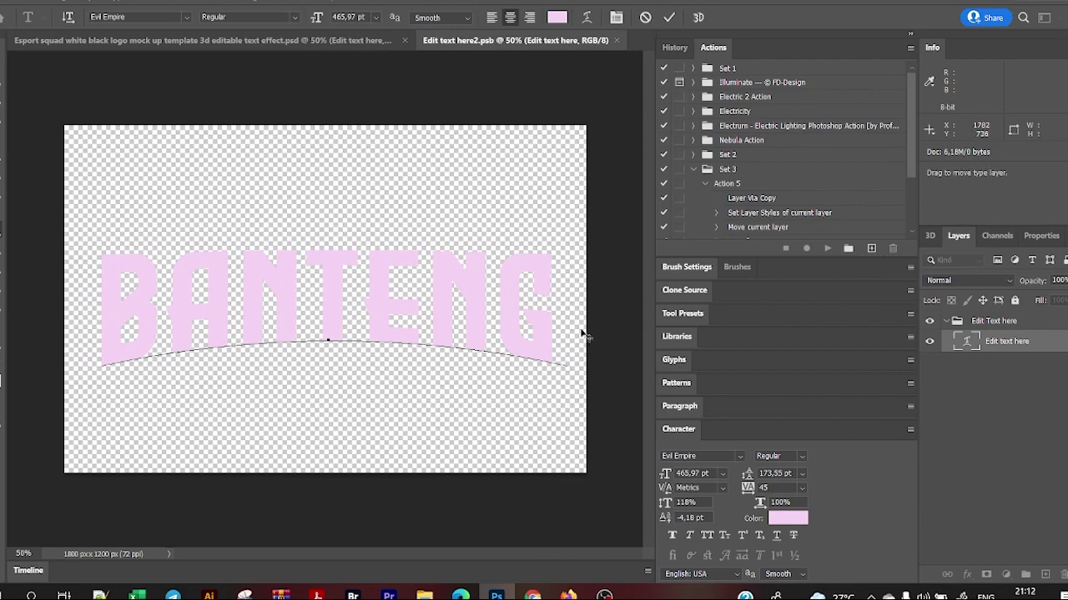
key("Escape")
key("v")
left_click_drag(313, 302, 325, 302)
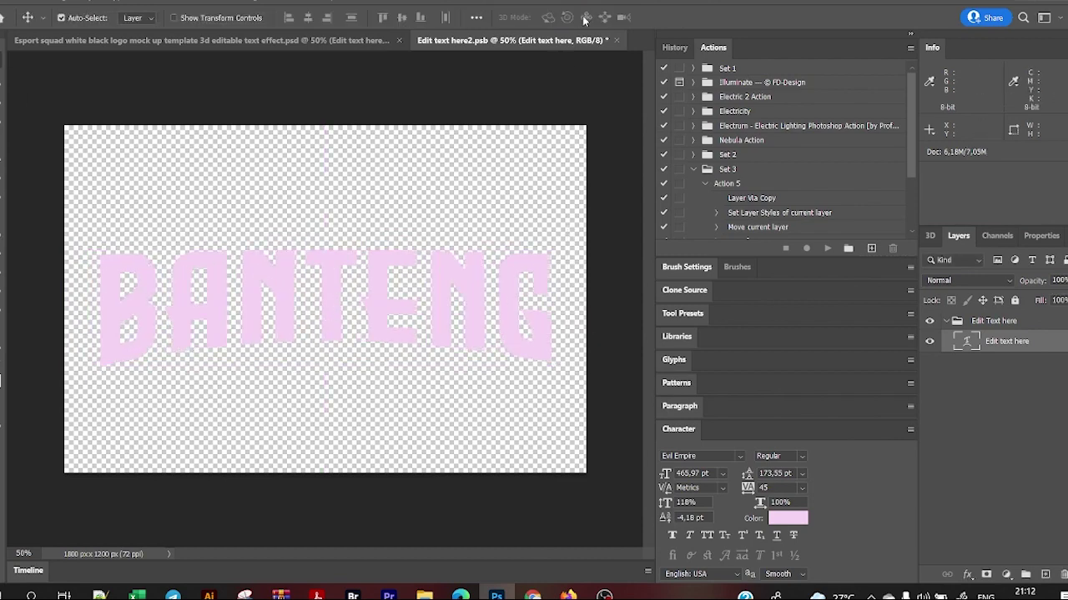
left_click(616, 40)
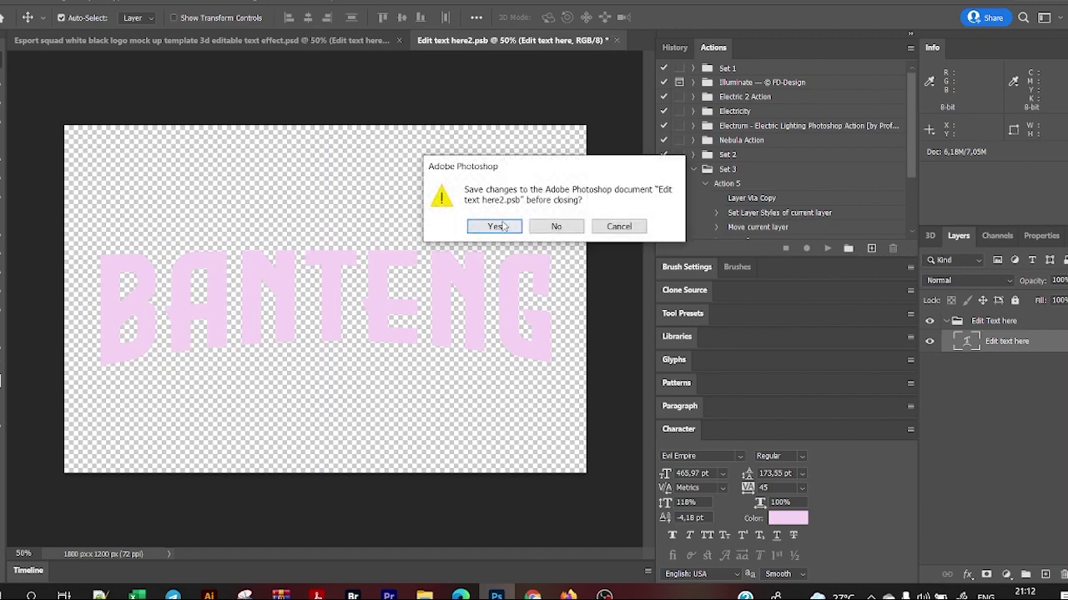
Save the BANTENG smart object edit, then close the Esport badge mockup unsaved
left_click(499, 222)
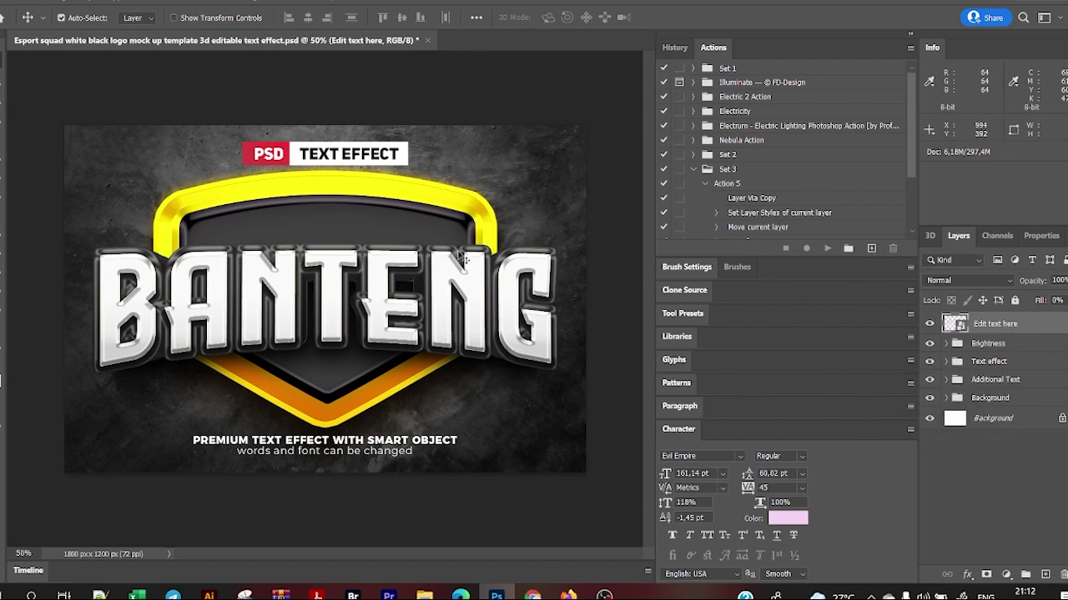
left_click(431, 40)
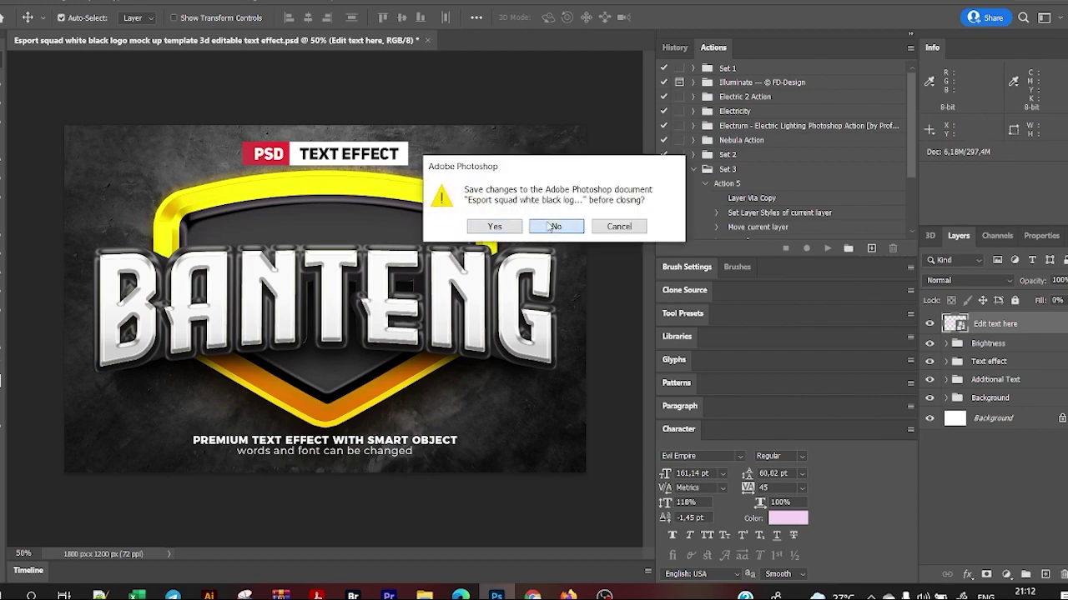
left_click(547, 227)
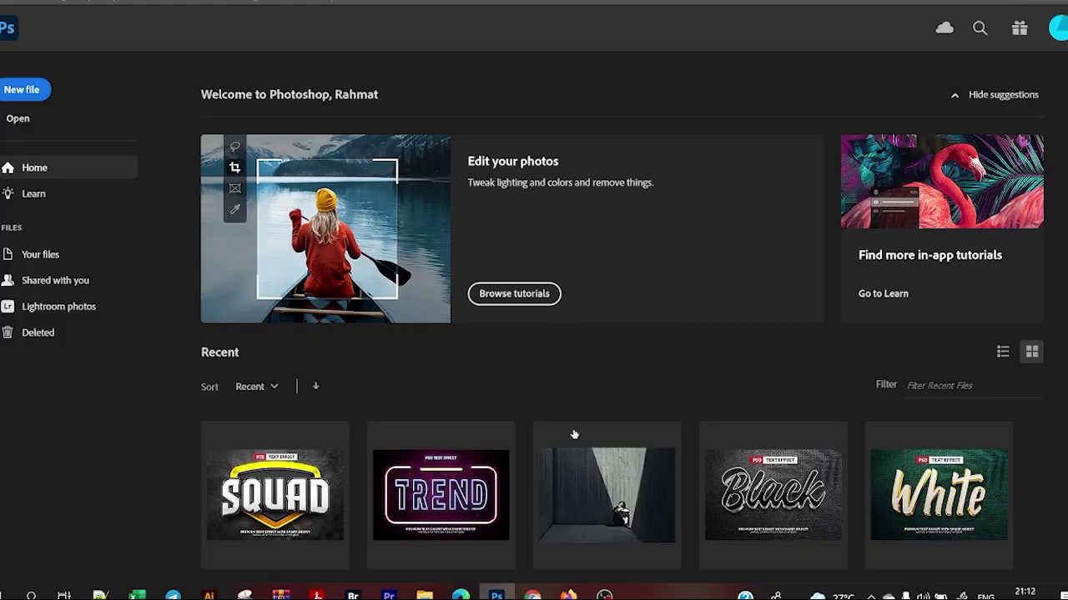
Switch to Freepik in Chrome and scroll through the PSD Editable Text Effect collection
mouse_move(532, 595)
left_click(532, 534)
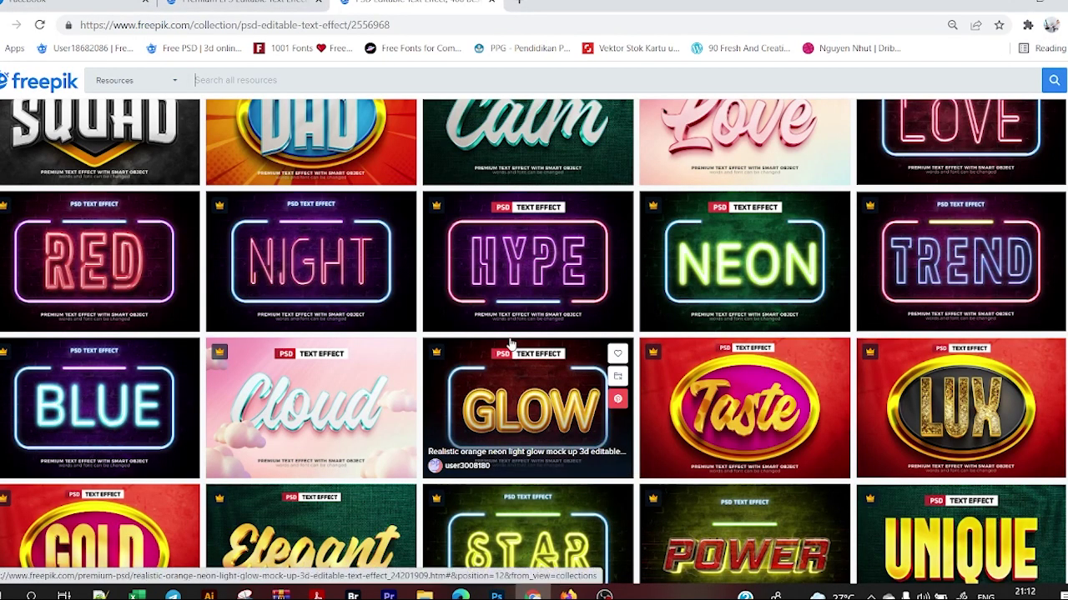
scroll(511, 343, "up", 2)
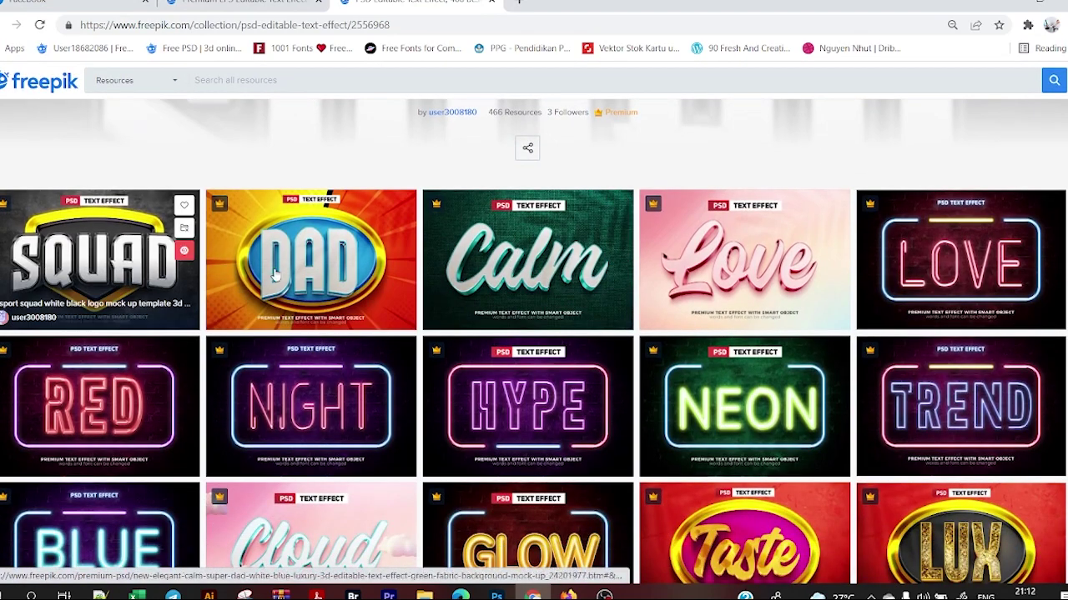
scroll(963, 273, "down", 3)
scroll(963, 273, "down", 3)
scroll(963, 273, "down", 5)
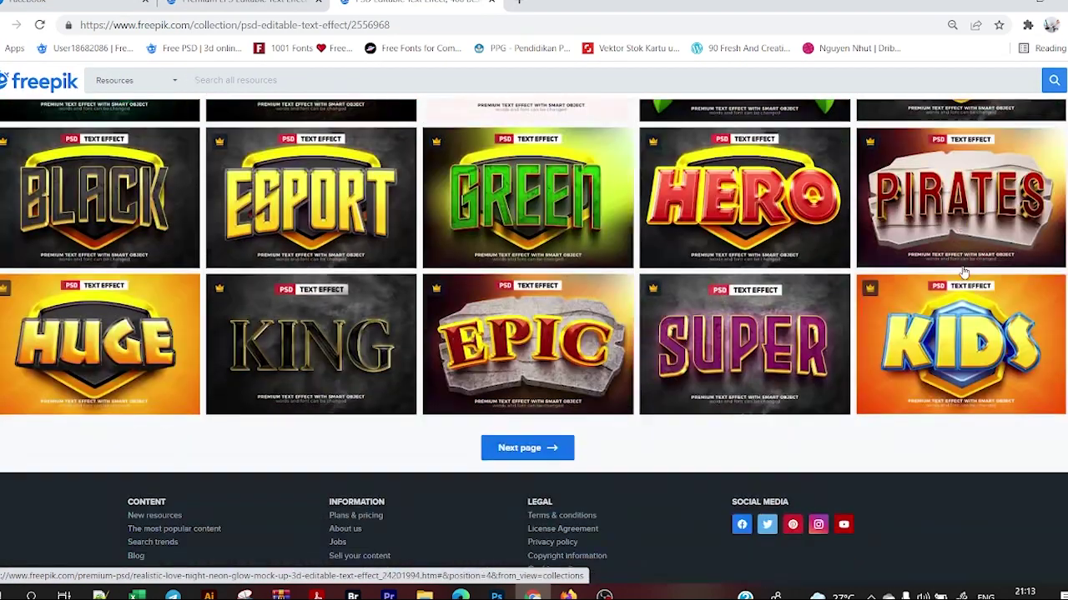
scroll(990, 360, "up", 4)
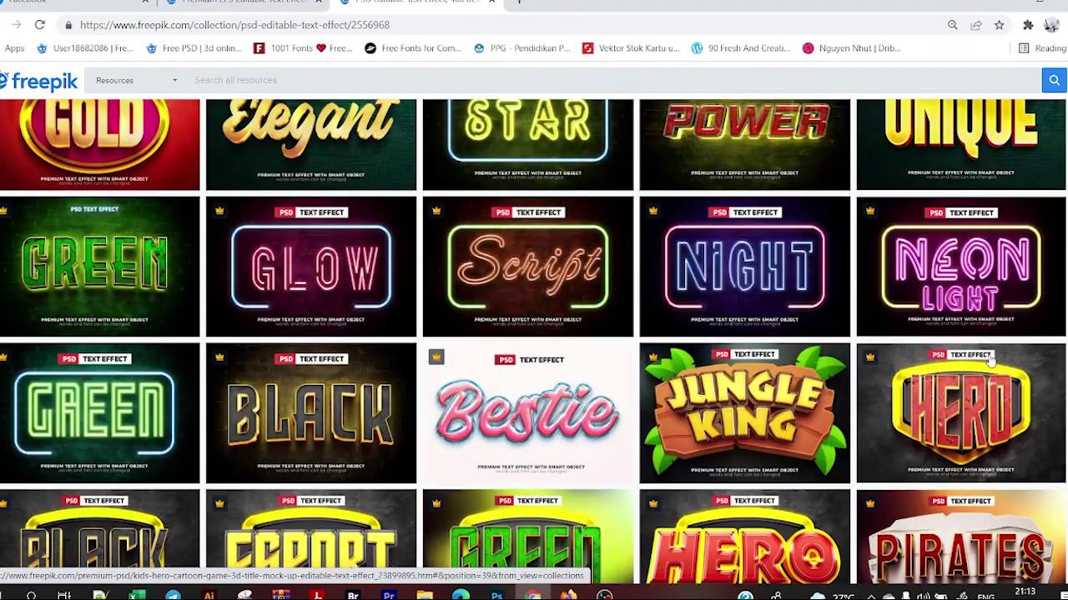
scroll(990, 360, "up", 4)
scroll(990, 360, "up", 1)
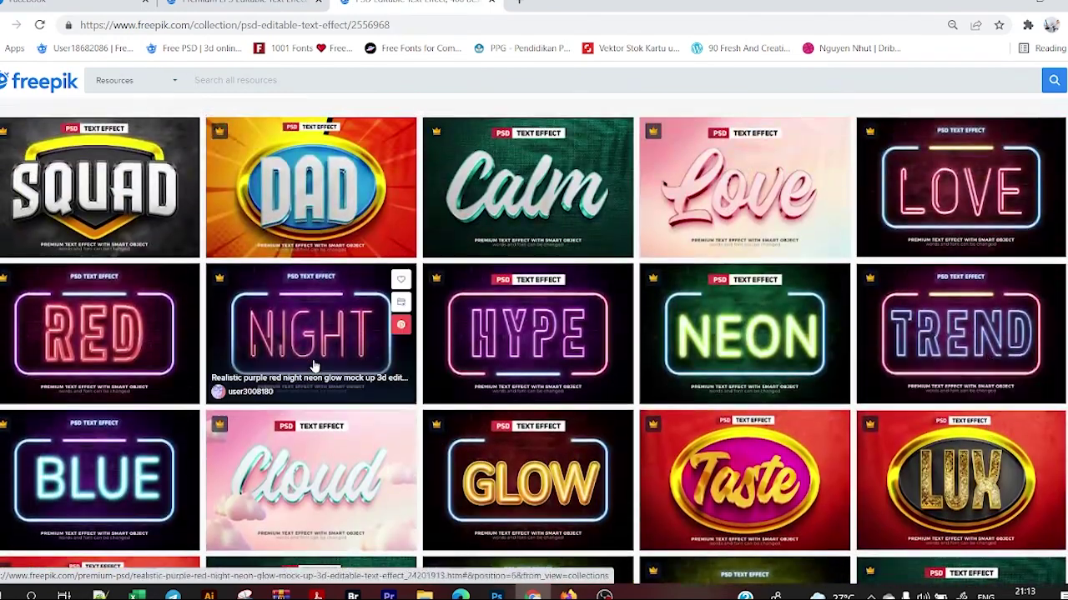
scroll(308, 359, "up", 2)
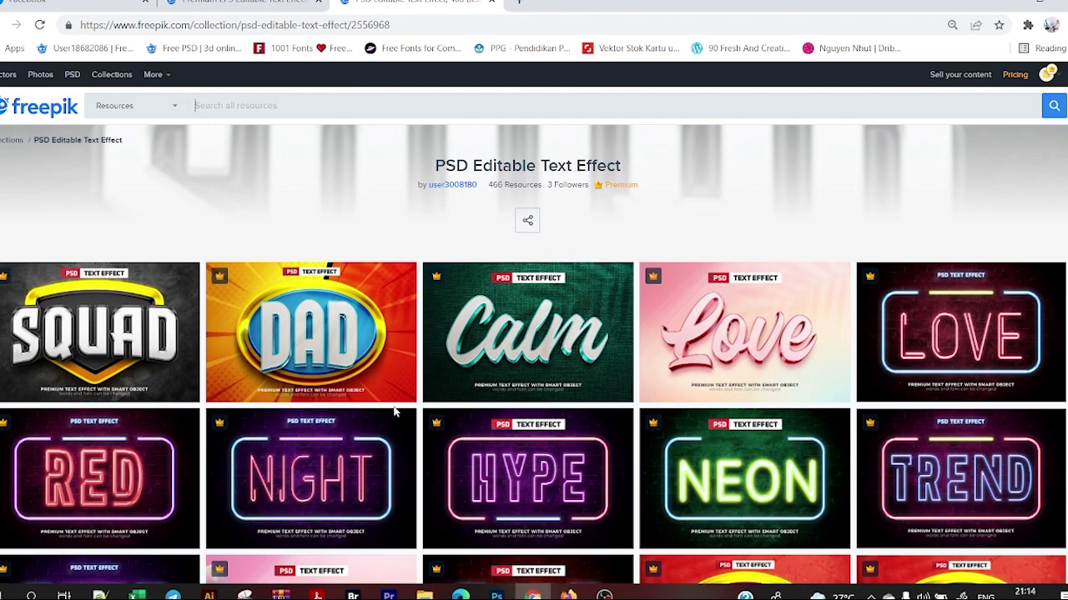
Keep browsing the PSD collection, then switch to the Premium EPS Editable Text Effect collection
scroll(333, 350, "down", 3)
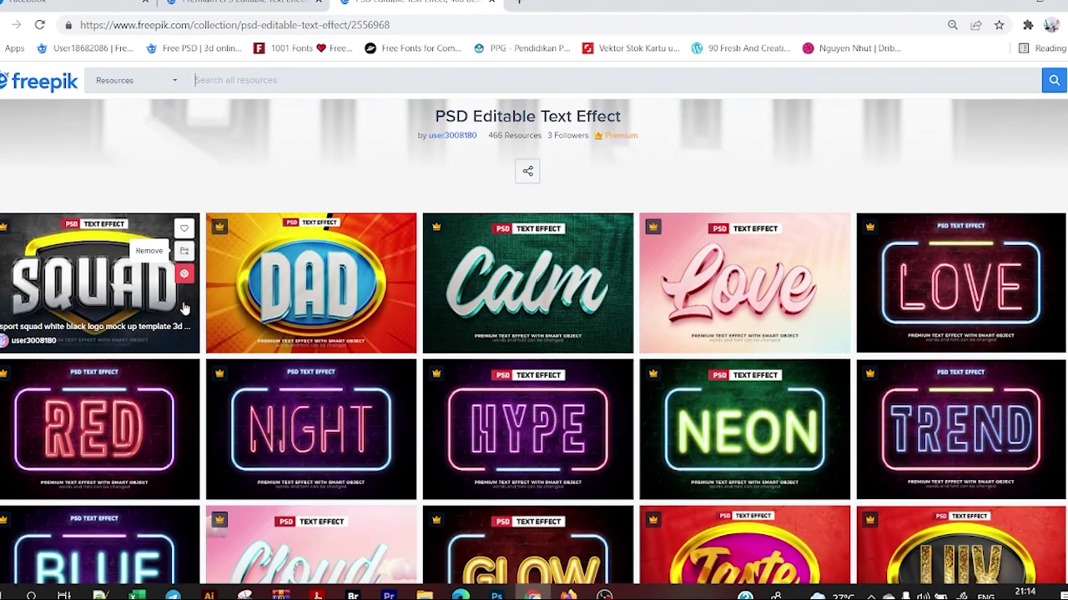
scroll(834, 292, "down", 3)
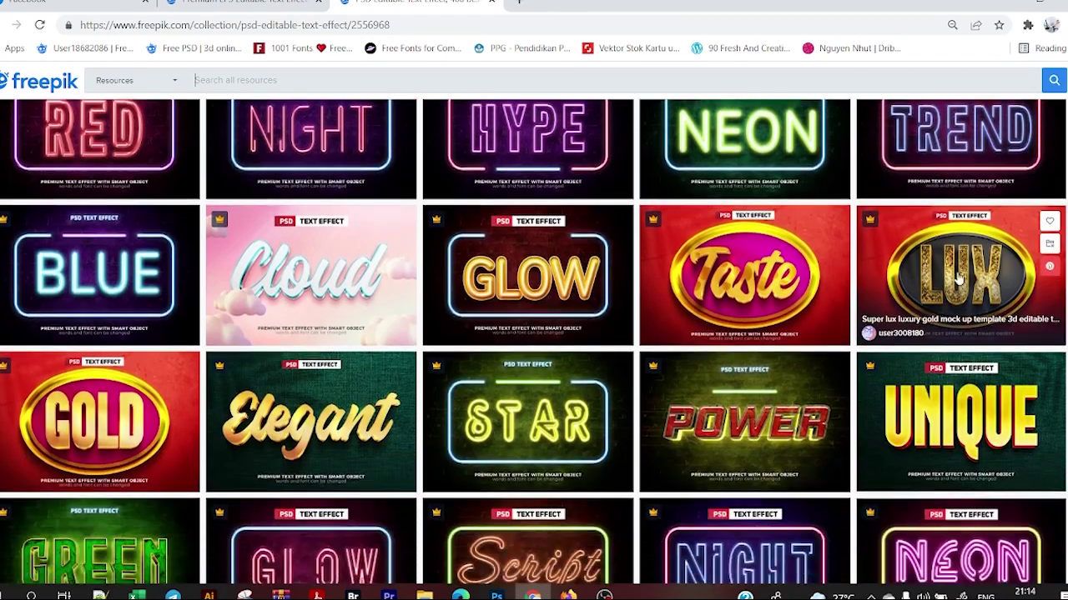
scroll(334, 425, "down", 3)
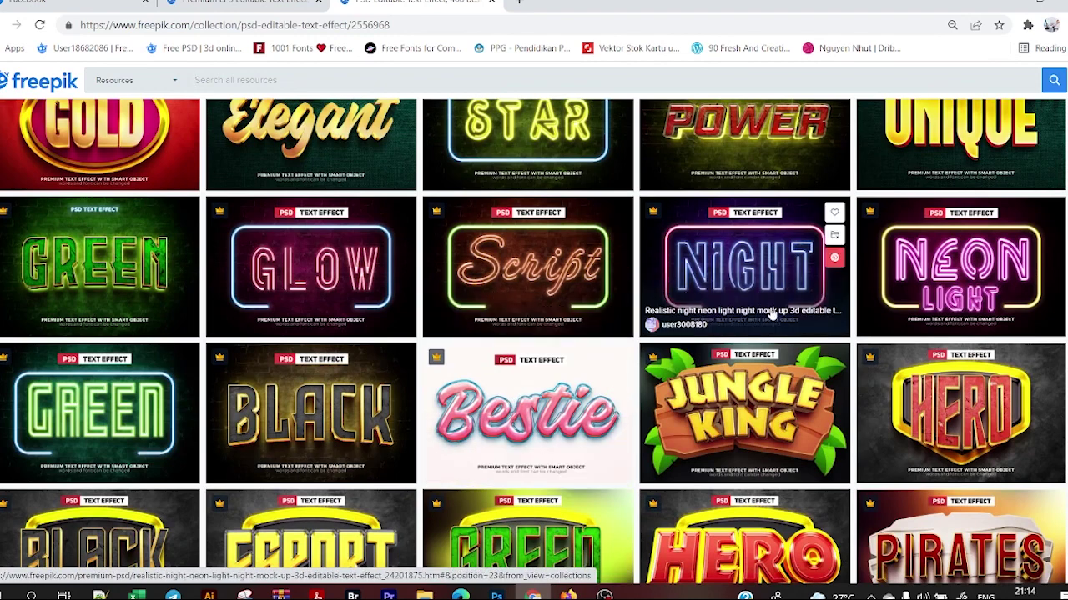
scroll(769, 315, "down", 2)
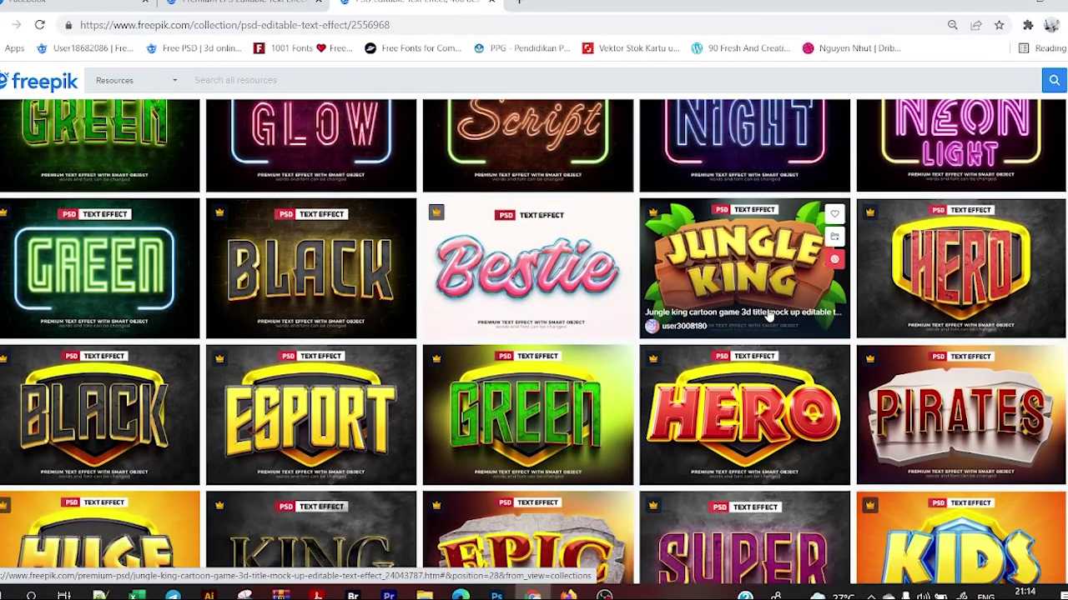
scroll(771, 342, "down", 1)
scroll(801, 400, "up", 1)
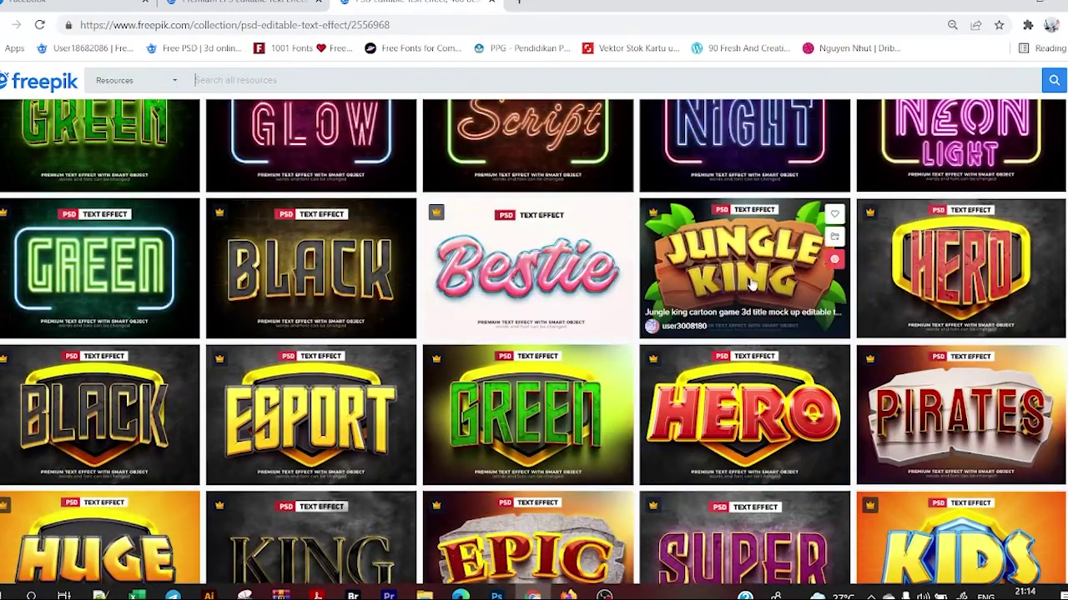
scroll(763, 276, "down", 2)
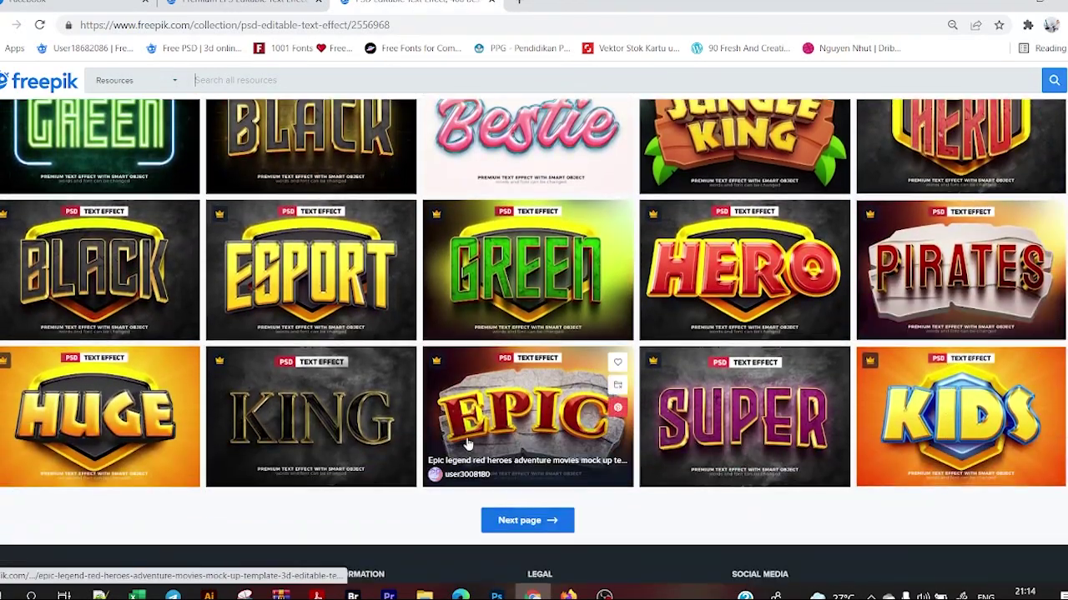
scroll(281, 410, "up", 3)
scroll(281, 410, "up", 2)
scroll(334, 467, "up", 3)
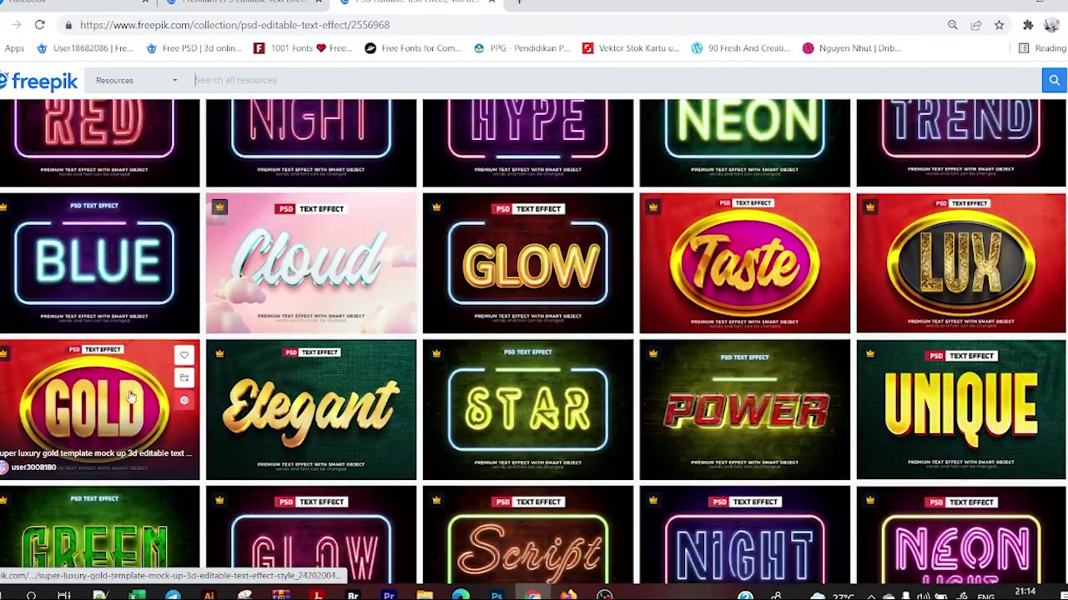
mouse_move(744, 263)
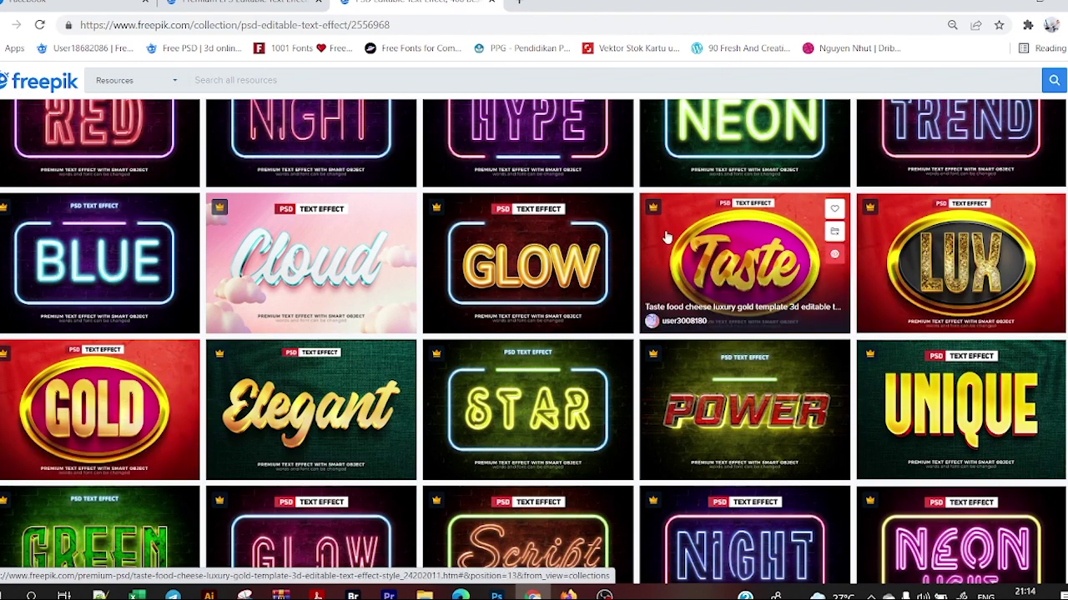
scroll(526, 300, "up", 5)
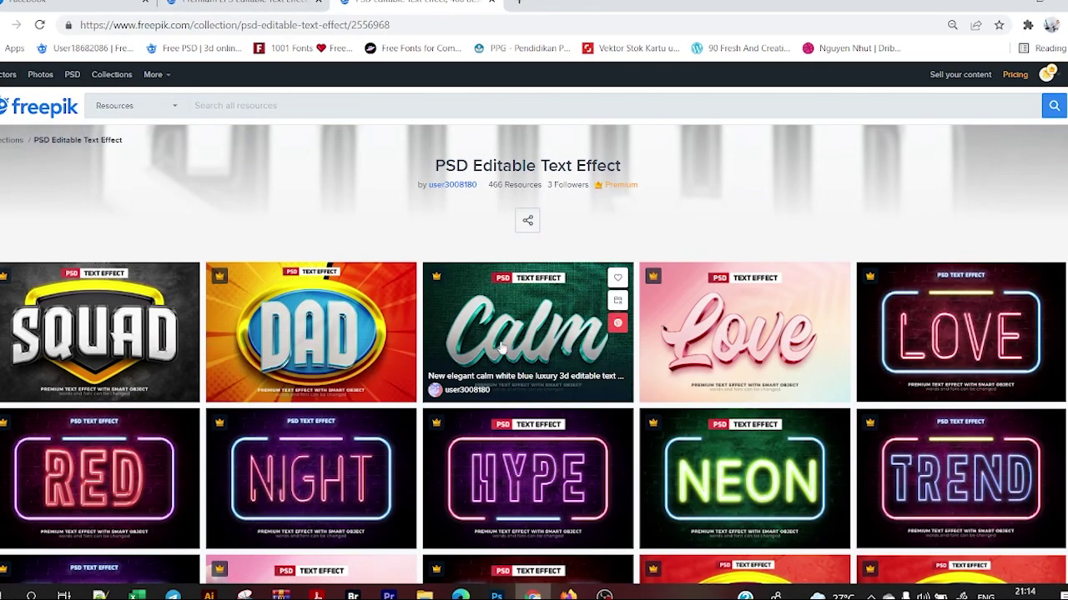
left_click(272, 3)
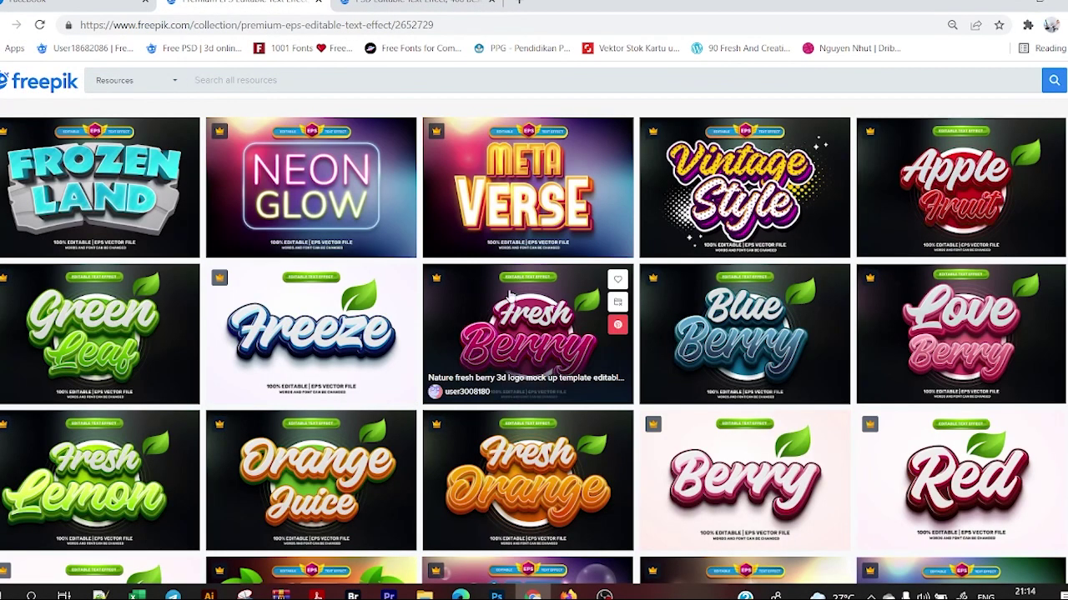
scroll(526, 342, "up", 2)
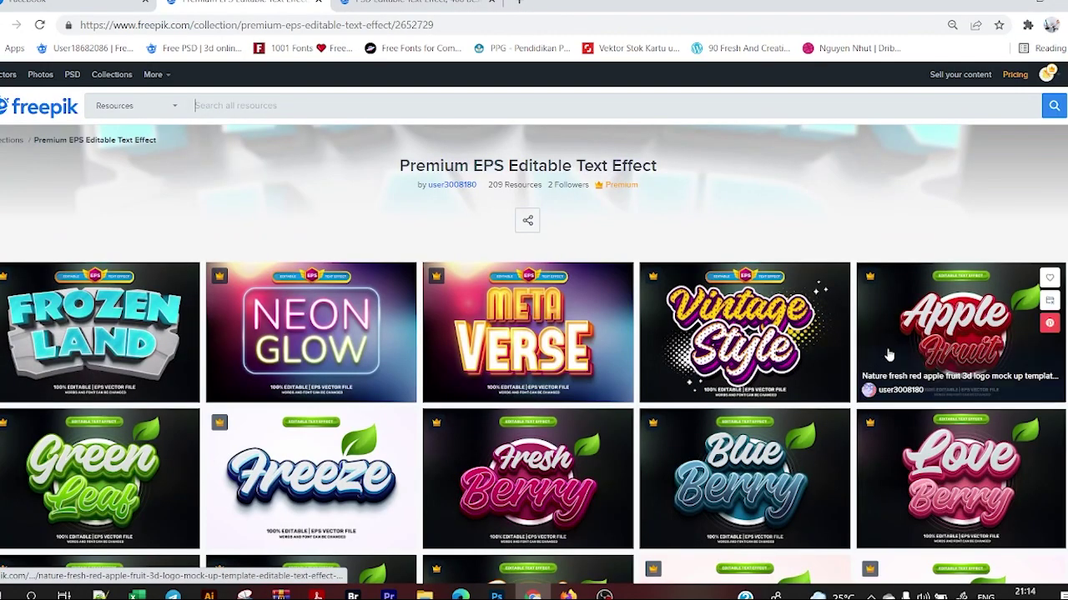
scroll(889, 354, "down", 4)
scroll(926, 367, "down", 3)
scroll(930, 367, "down", 3)
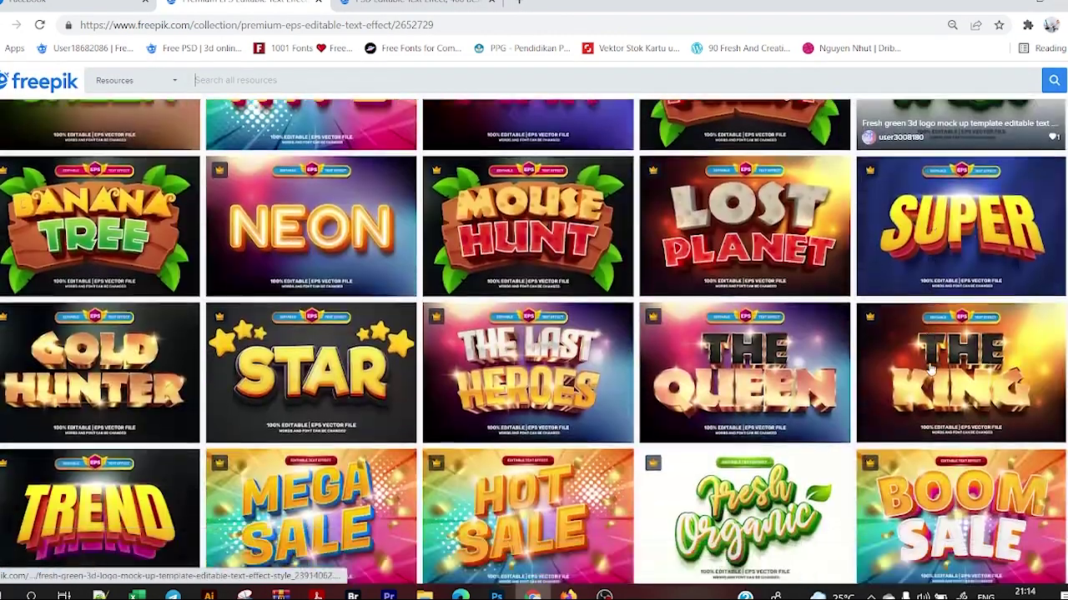
scroll(930, 367, "down", 3)
scroll(918, 363, "up", 3)
scroll(884, 355, "up", 3)
scroll(855, 346, "up", 4)
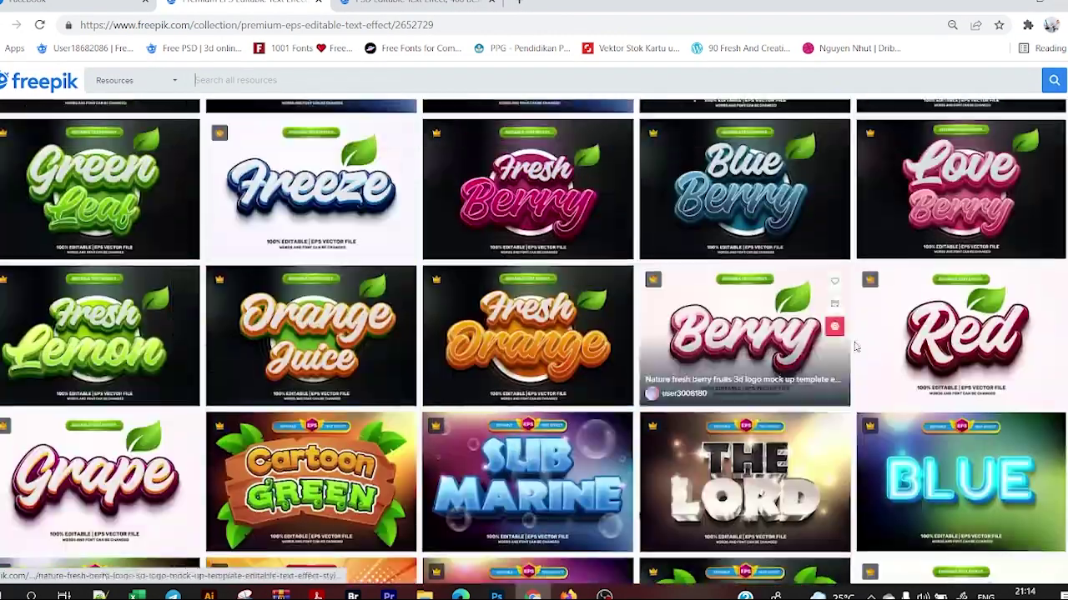
scroll(859, 346, "up", 3)
scroll(834, 333, "up", 1)
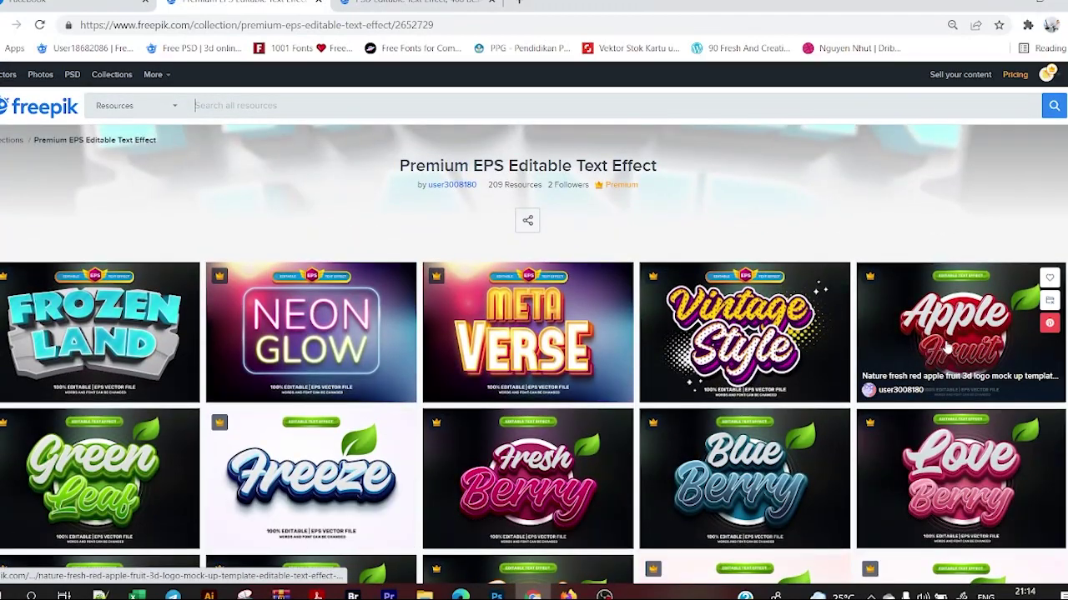
scroll(947, 350, "down", 3)
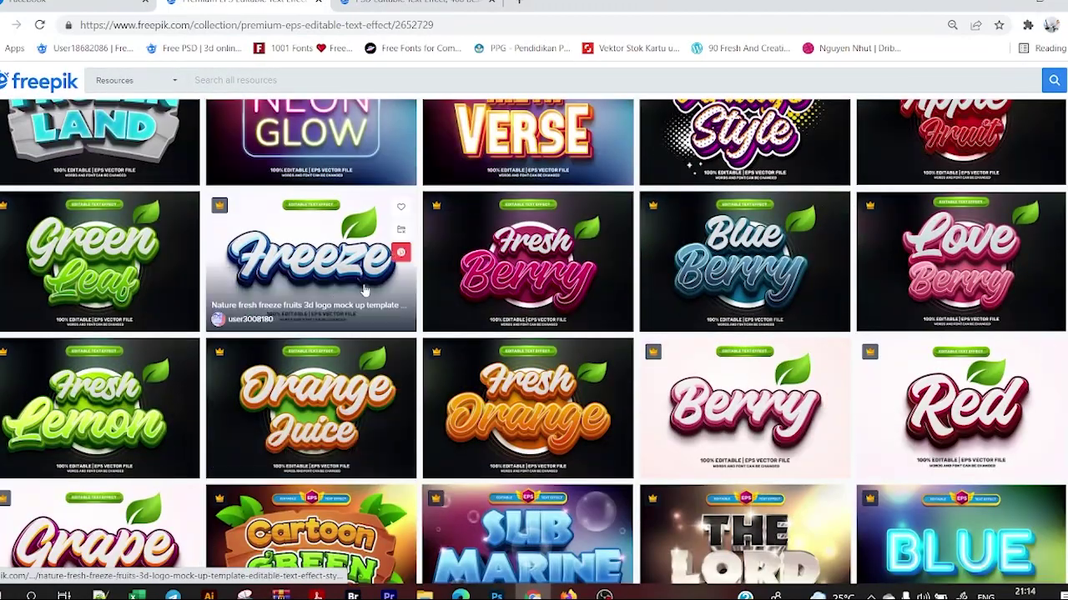
scroll(709, 371, "up", 3)
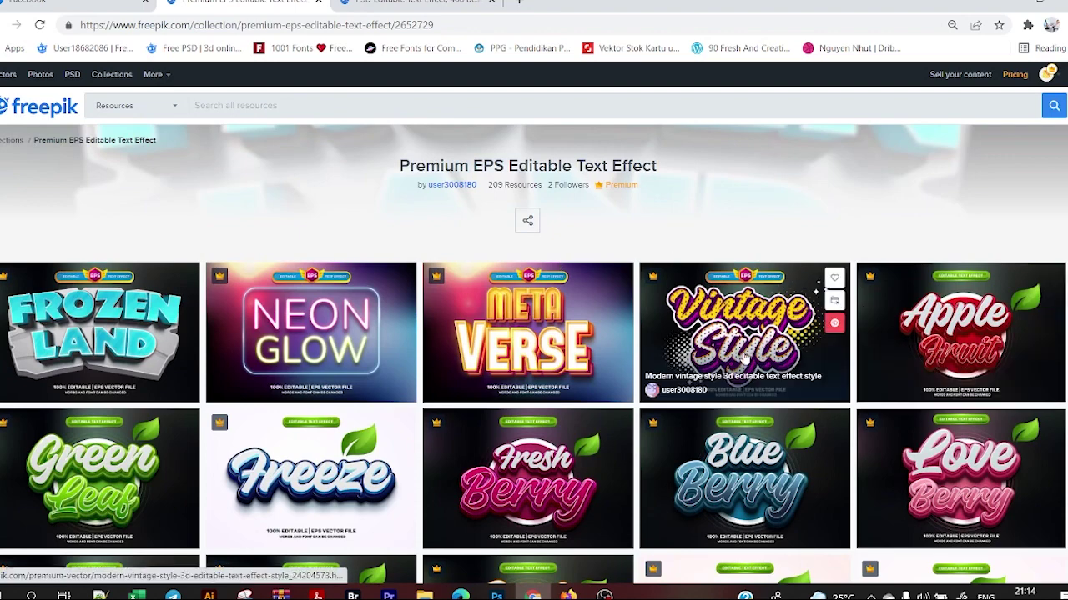
scroll(745, 357, "down", 1)
scroll(750, 358, "down", 1)
scroll(500, 467, "up", 2)
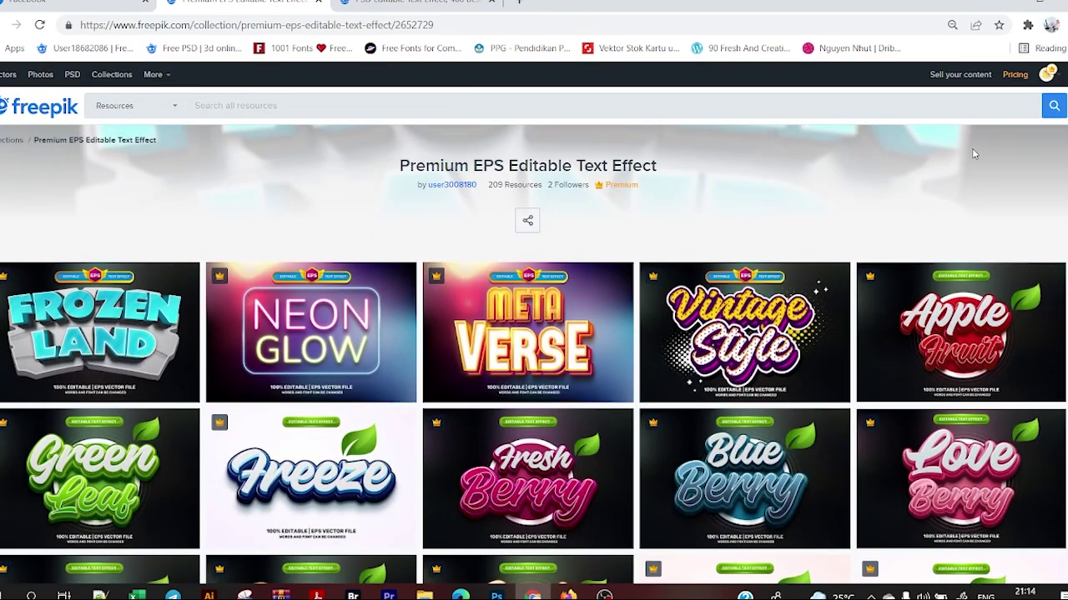
mouse_move(534, 493)
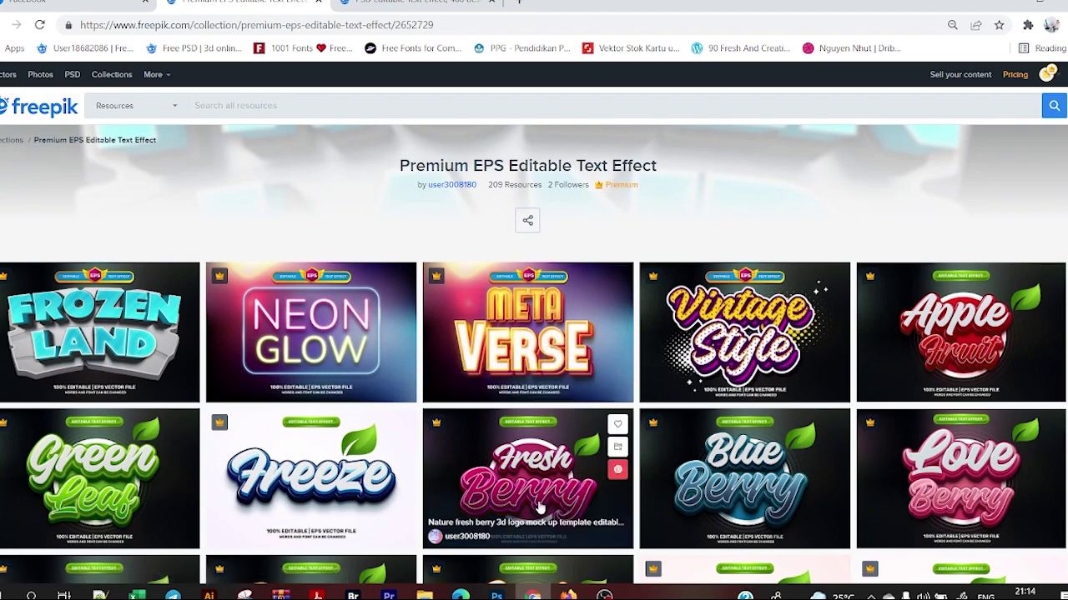
scroll(539, 507, "down", 1)
scroll(501, 333, "down", 2)
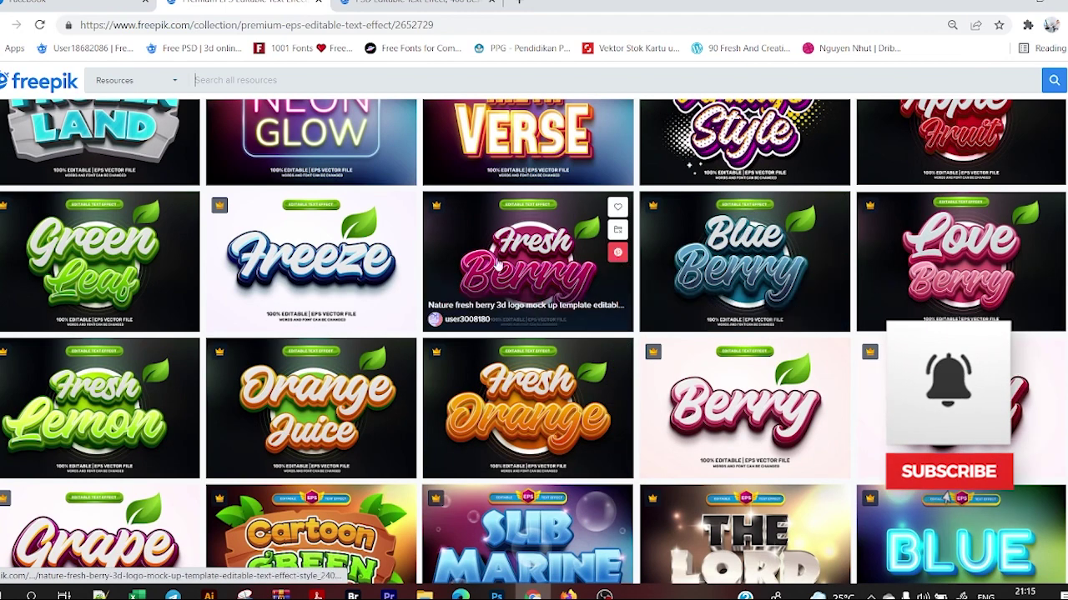
scroll(533, 359, "down", 4)
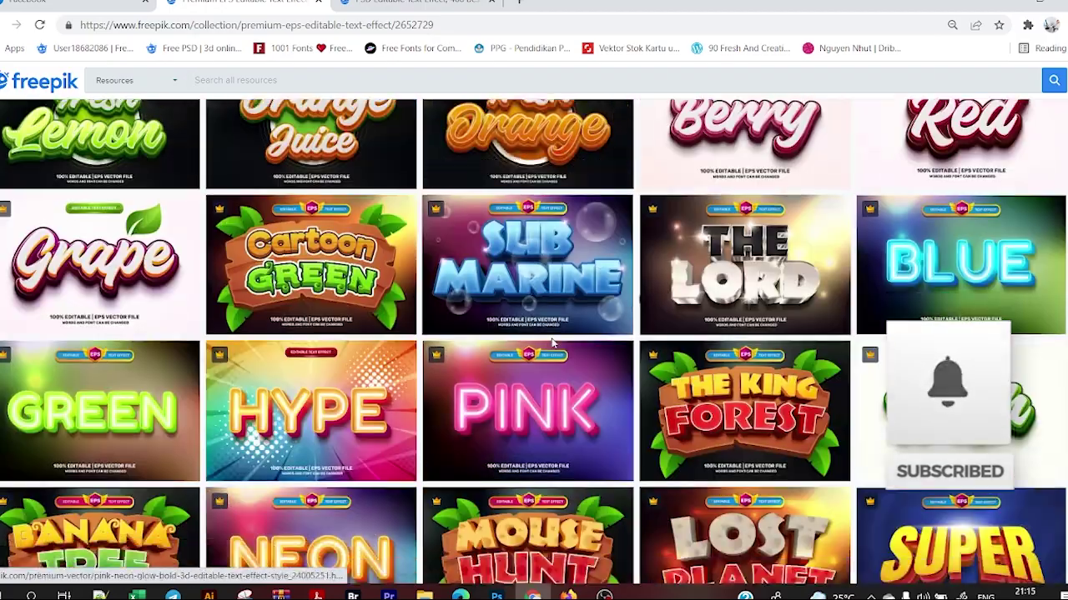
scroll(551, 342, "up", 3)
scroll(567, 342, "up", 3)
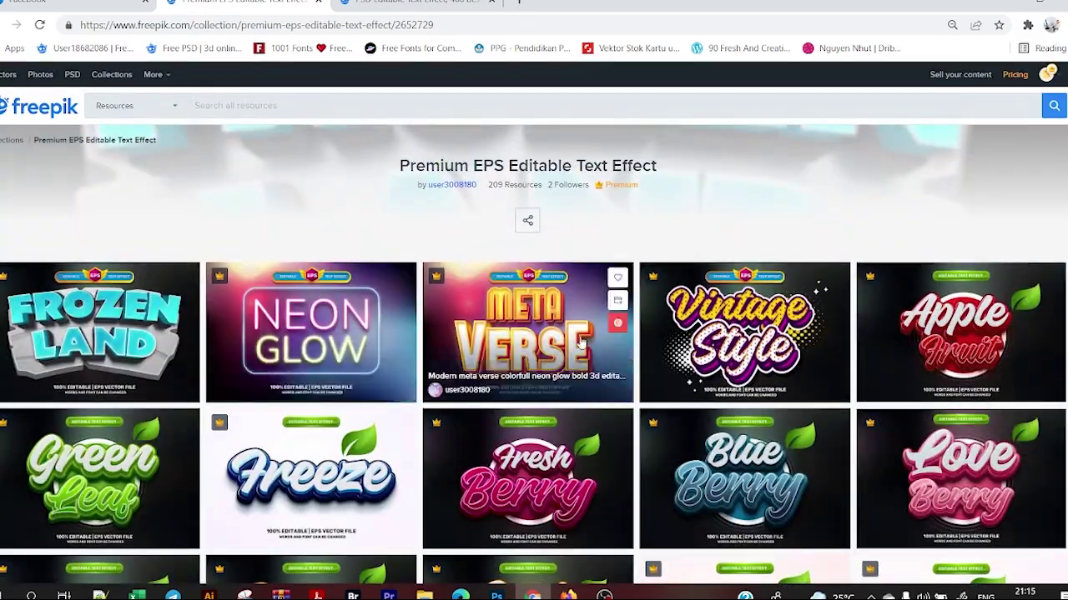
scroll(920, 321, "down", 3)
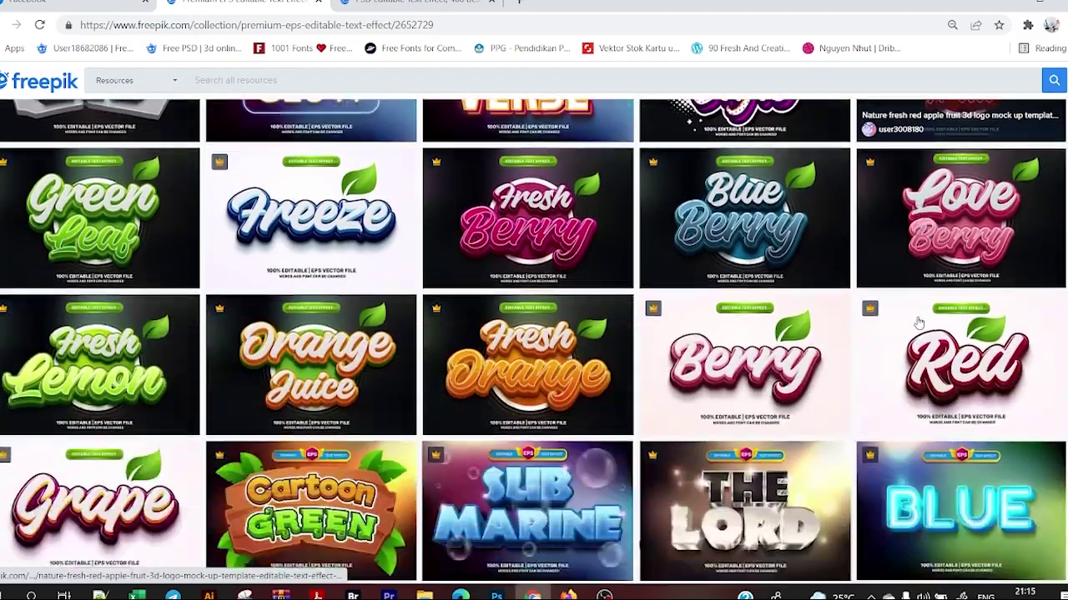
scroll(917, 317, "down", 1)
scroll(918, 317, "down", 2)
scroll(431, 108, "up", 2)
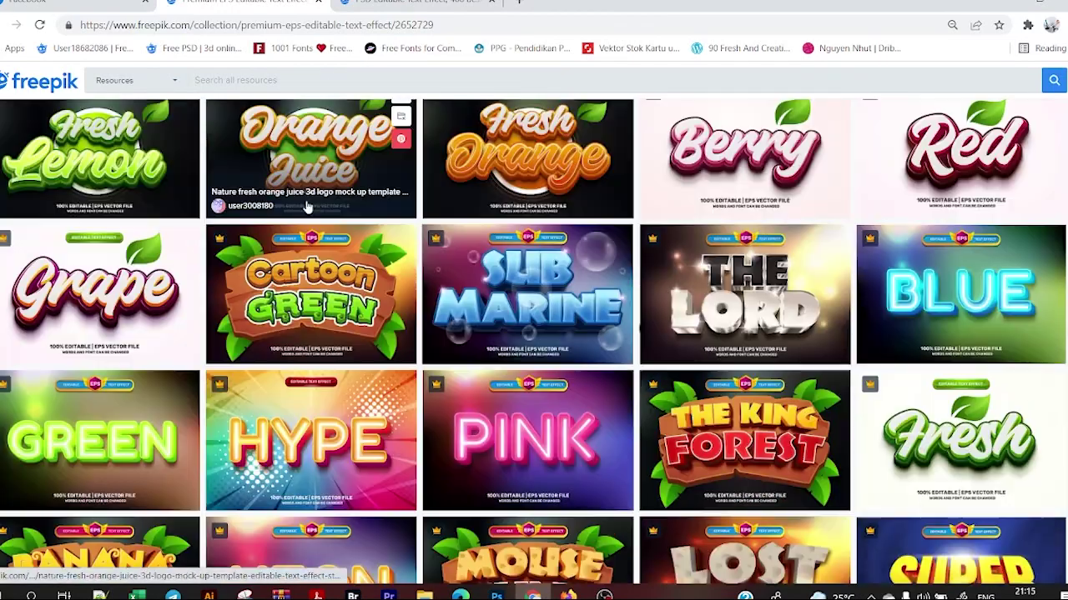
scroll(431, 167, "up", 3)
scroll(430, 242, "up", 2)
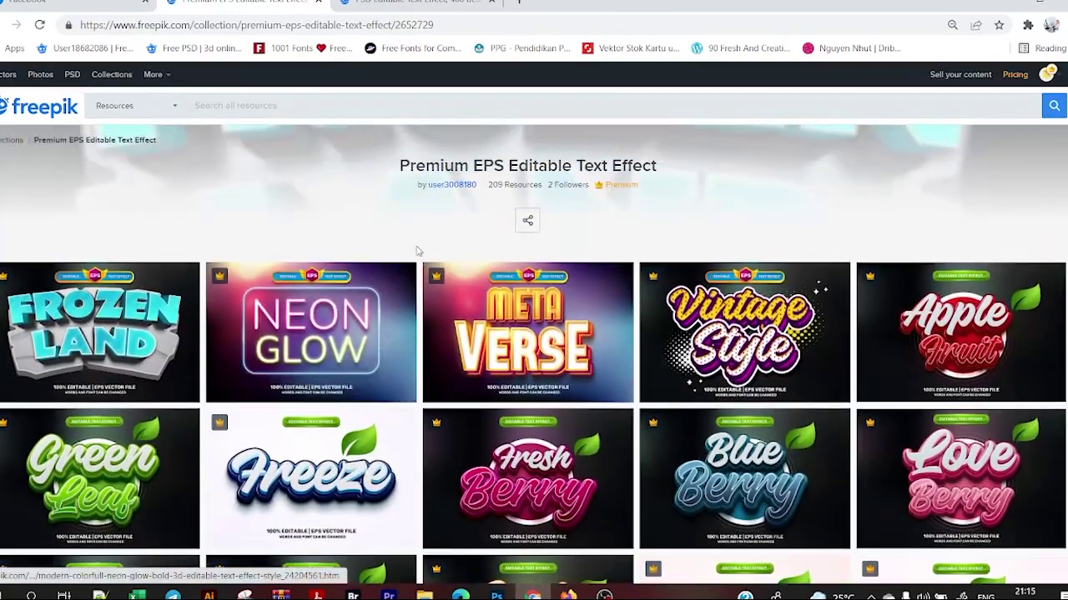
Browse the creator's PSD logo mock up collection from their list of collections
left_click(455, 187)
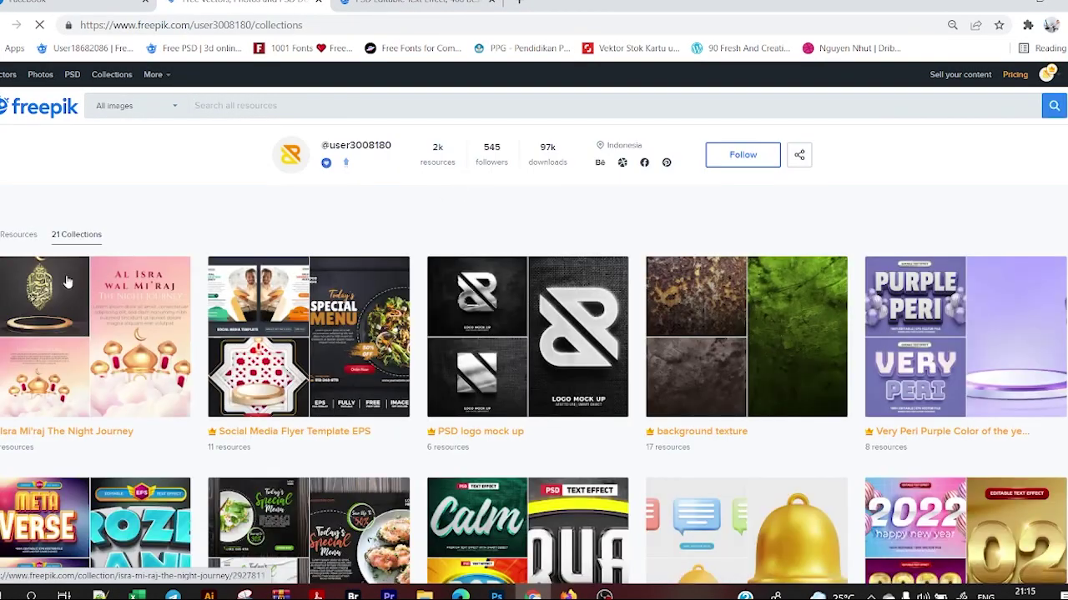
left_click(541, 350)
scroll(538, 323, "down", 2)
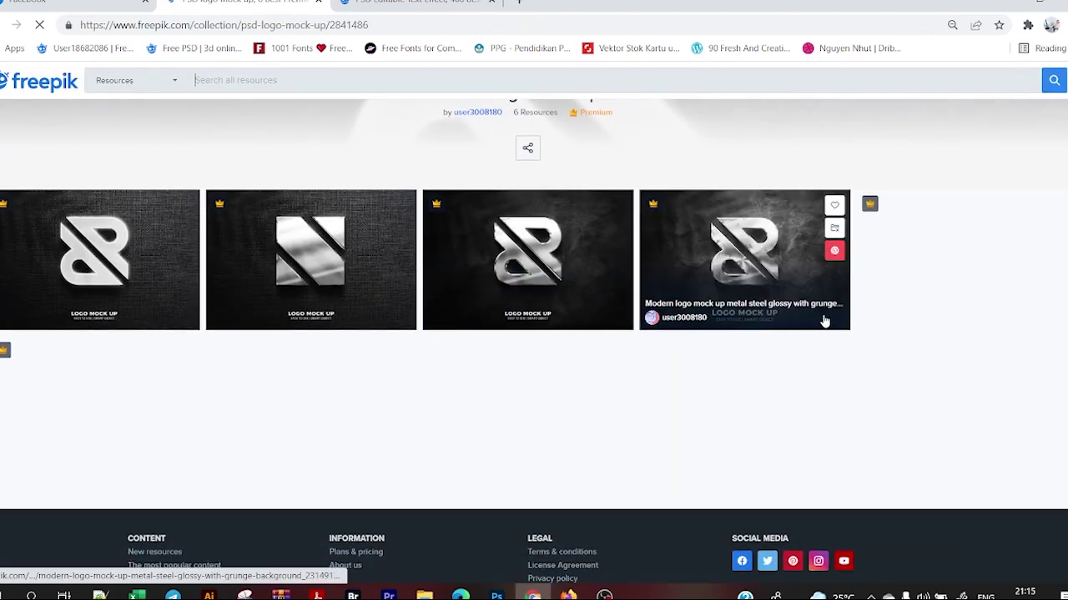
scroll(567, 145, "up", 2)
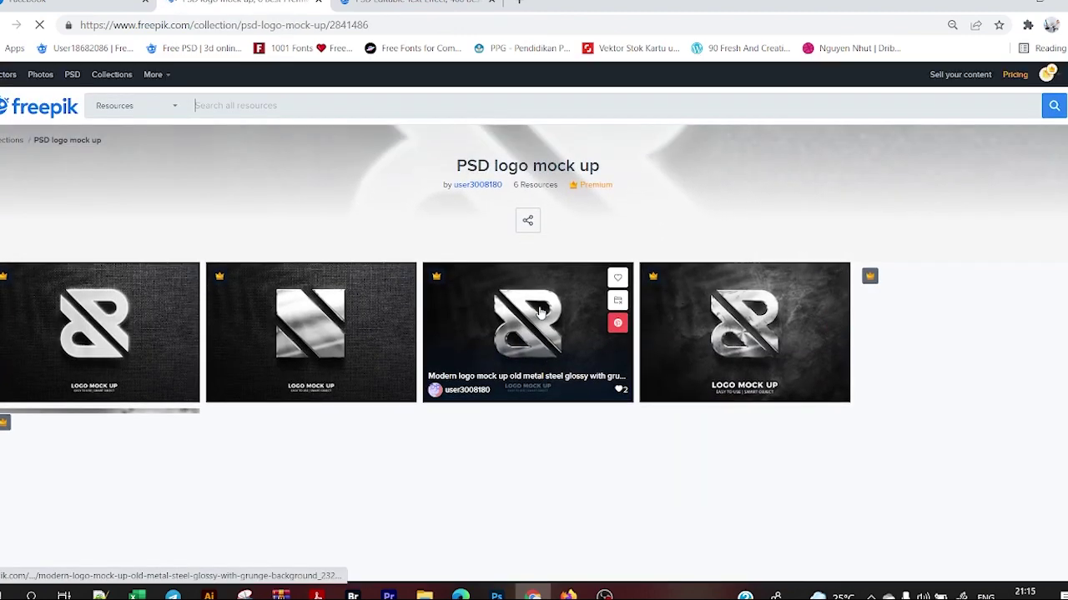
left_click(476, 190)
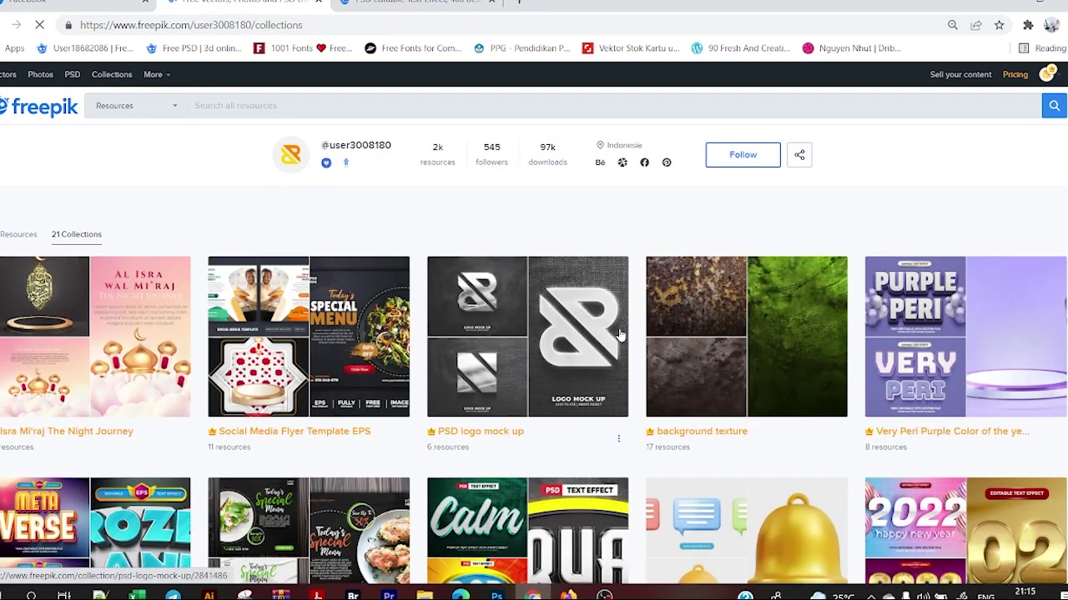
Look through the creator's 3D Element collection
scroll(658, 379, "down", 2)
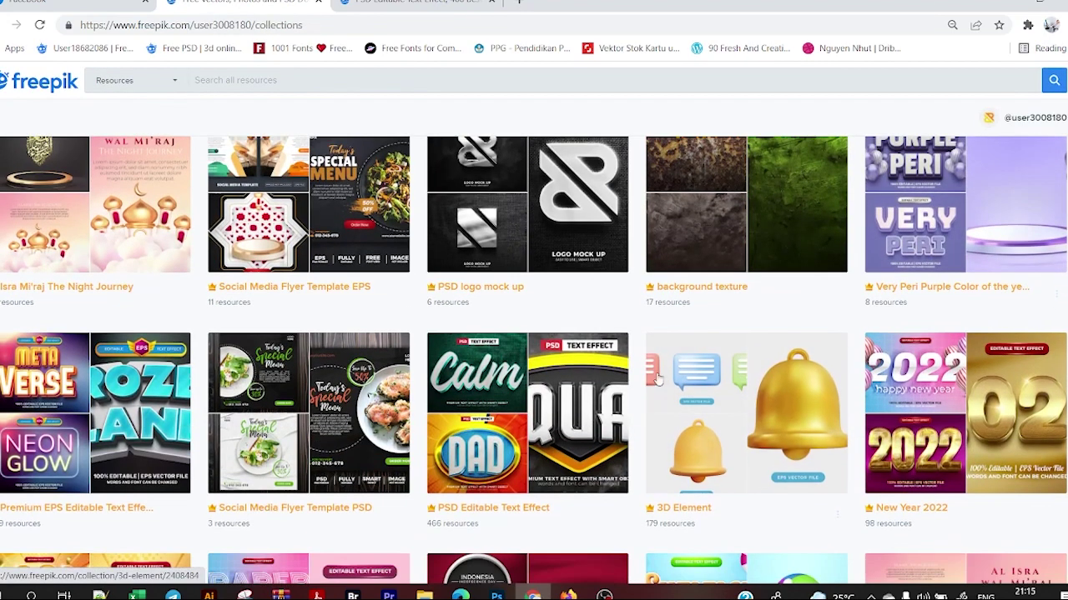
left_click(734, 422)
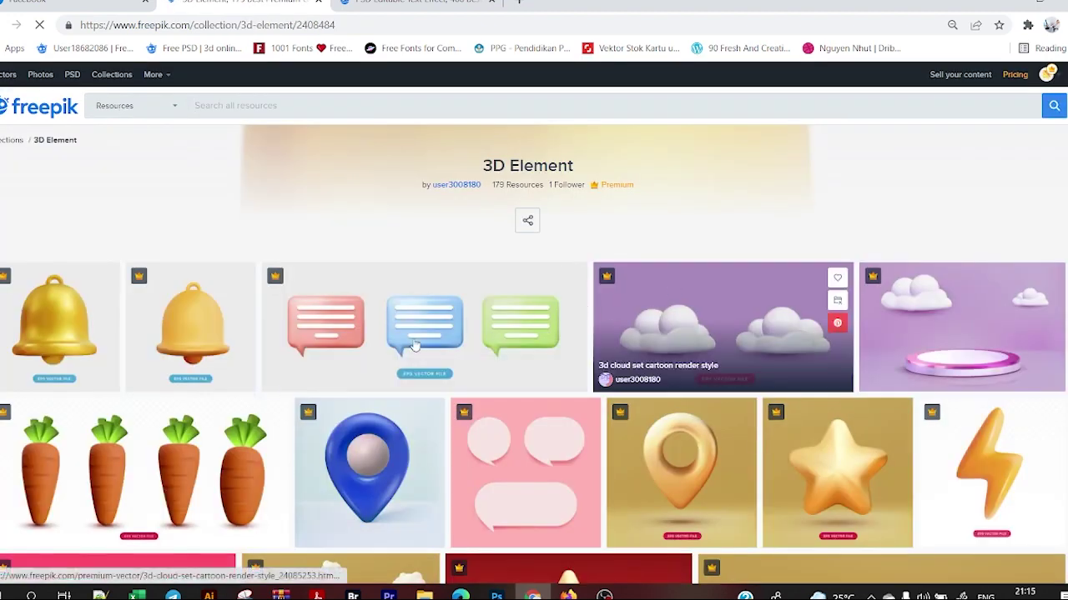
scroll(834, 467, "down", 2)
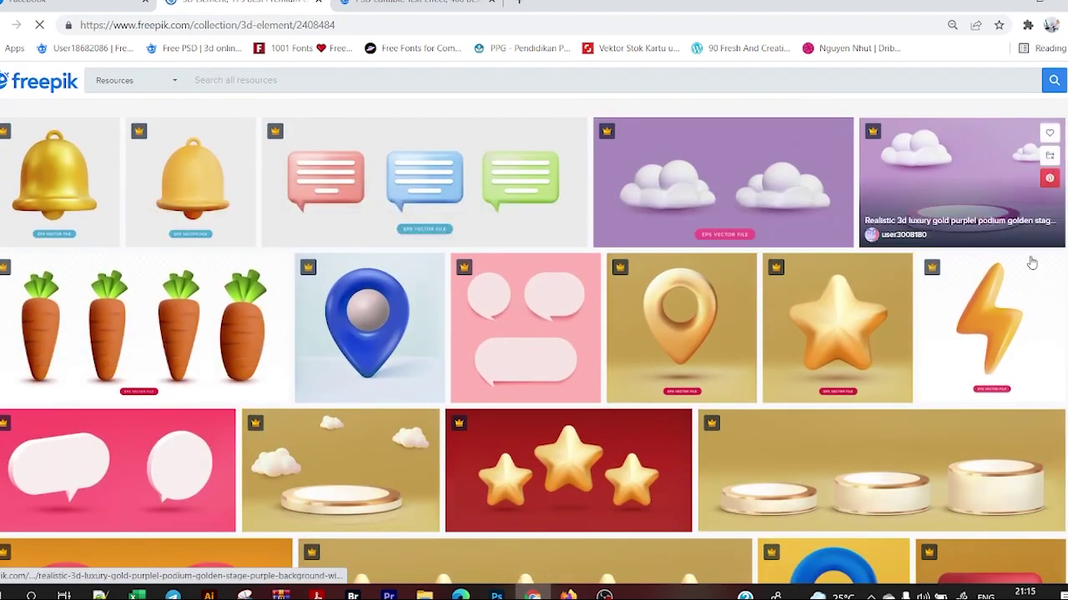
scroll(475, 367, "up", 2)
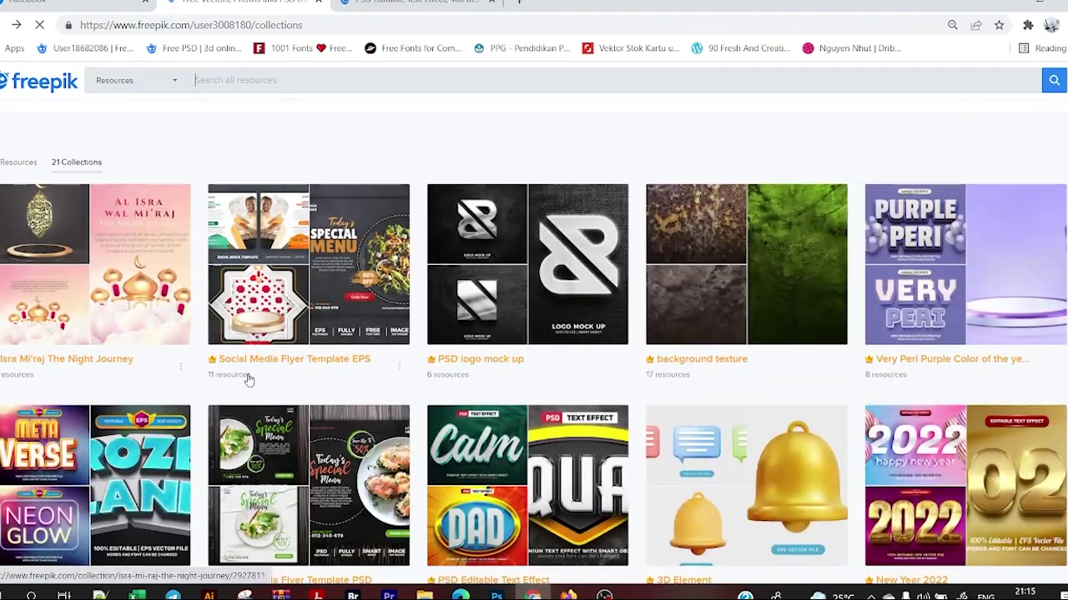
scroll(755, 442, "down", 3)
scroll(755, 442, "down", 2)
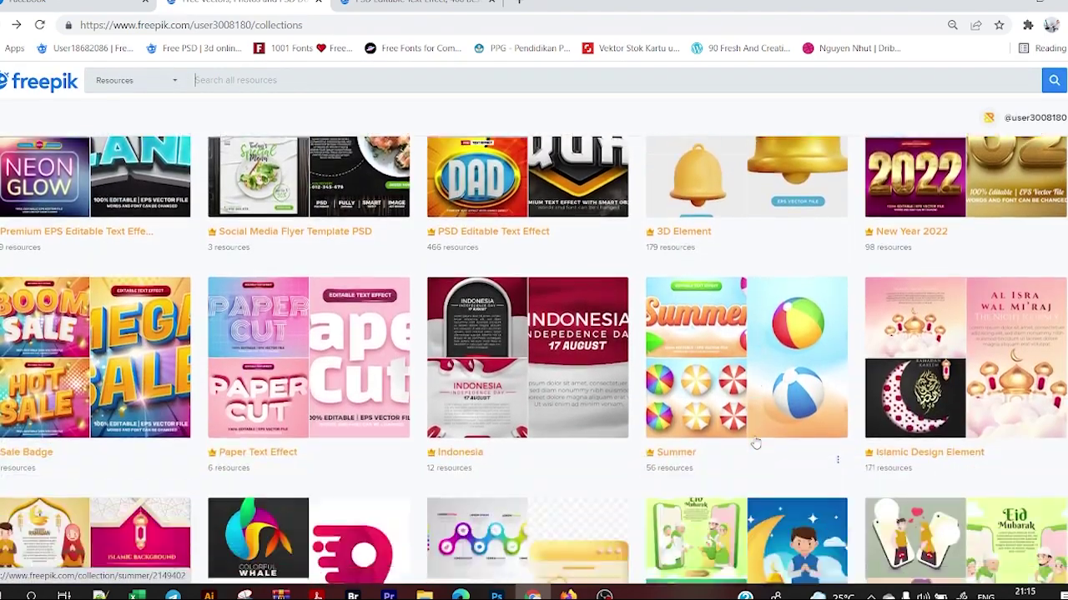
Browse the Islamic Design Element collection, then return to the PSD Editable Text Effect collection
left_click(901, 399)
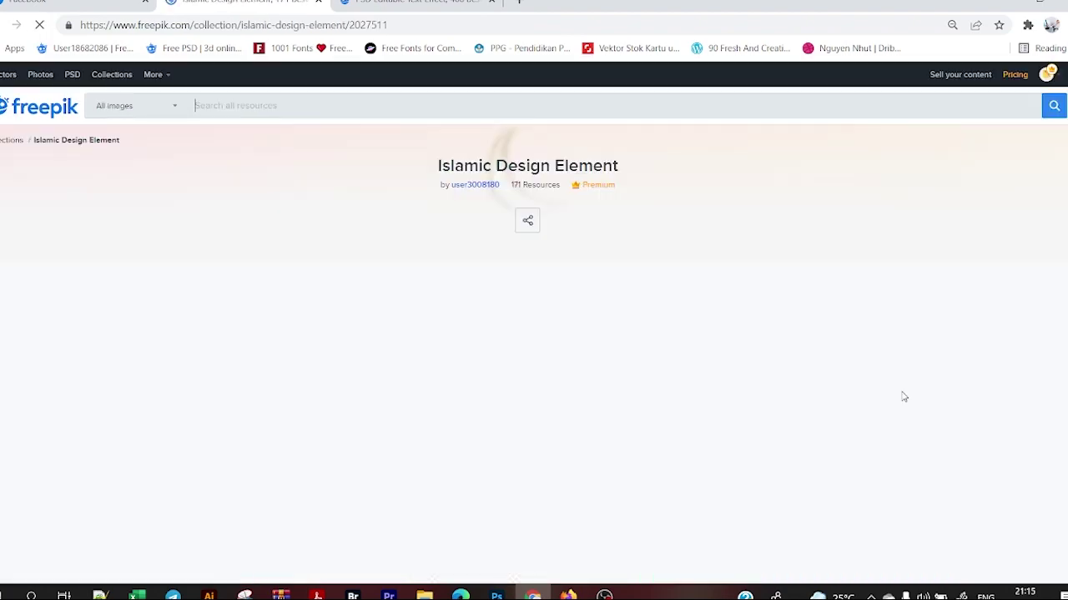
scroll(863, 377, "down", 3)
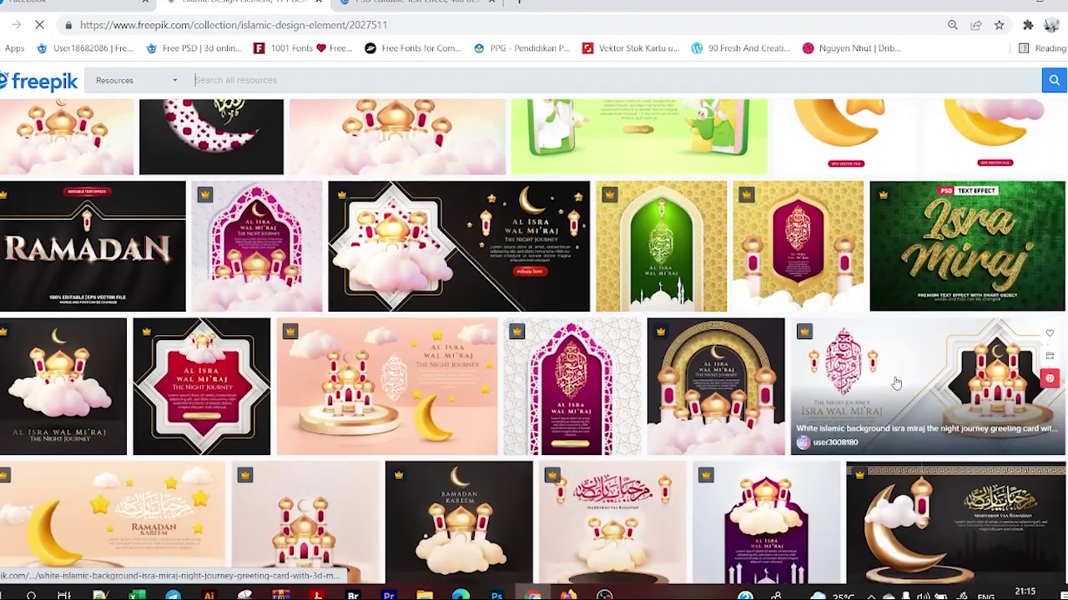
scroll(892, 380, "down", 3)
scroll(892, 381, "down", 3)
scroll(912, 380, "up", 3)
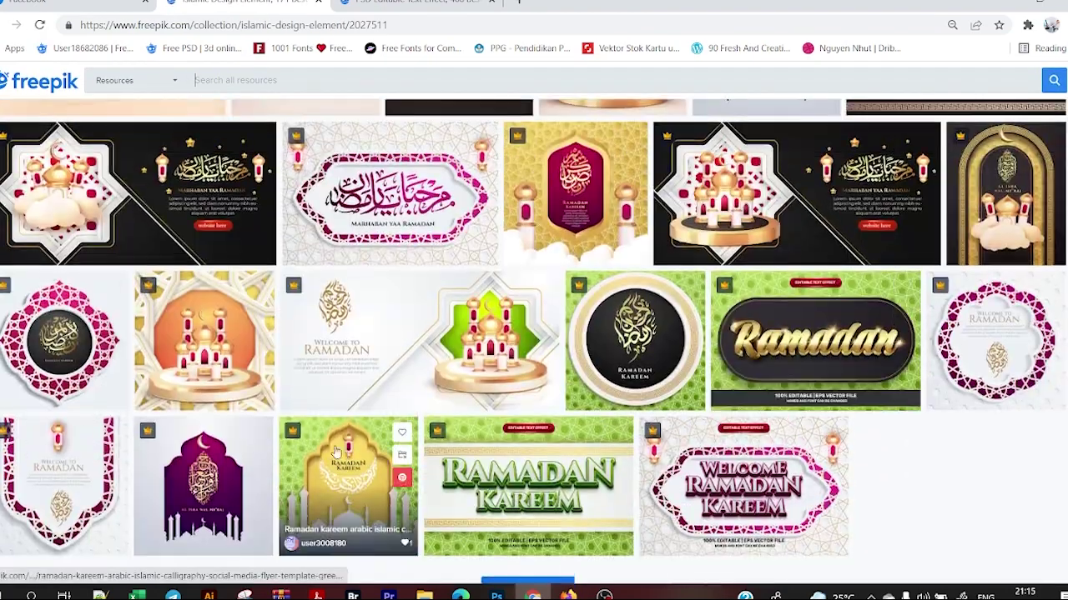
scroll(774, 371, "up", 4)
scroll(774, 371, "up", 5)
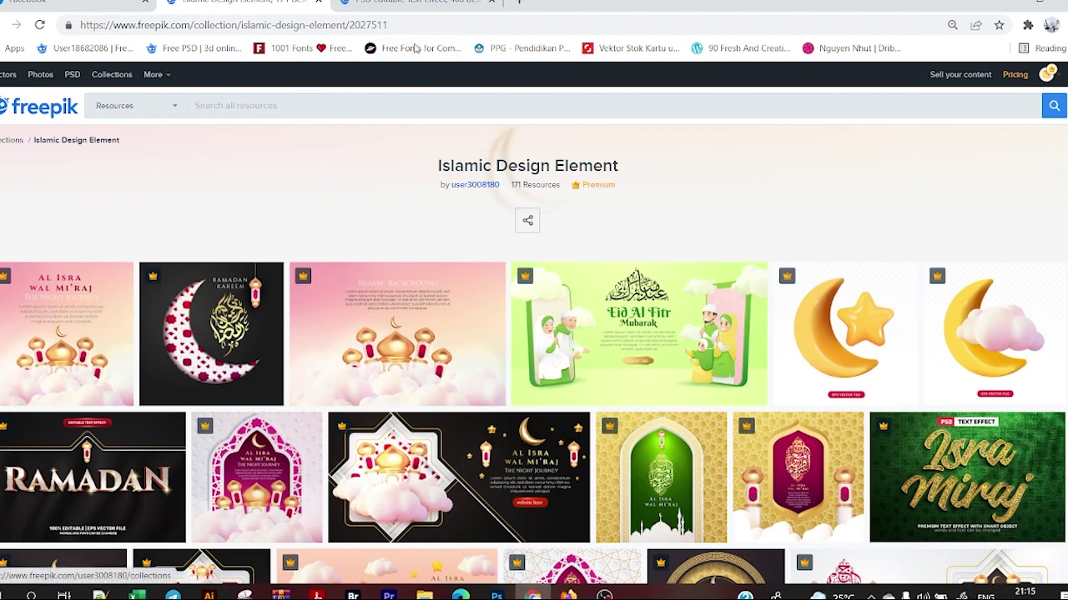
left_click(417, 5)
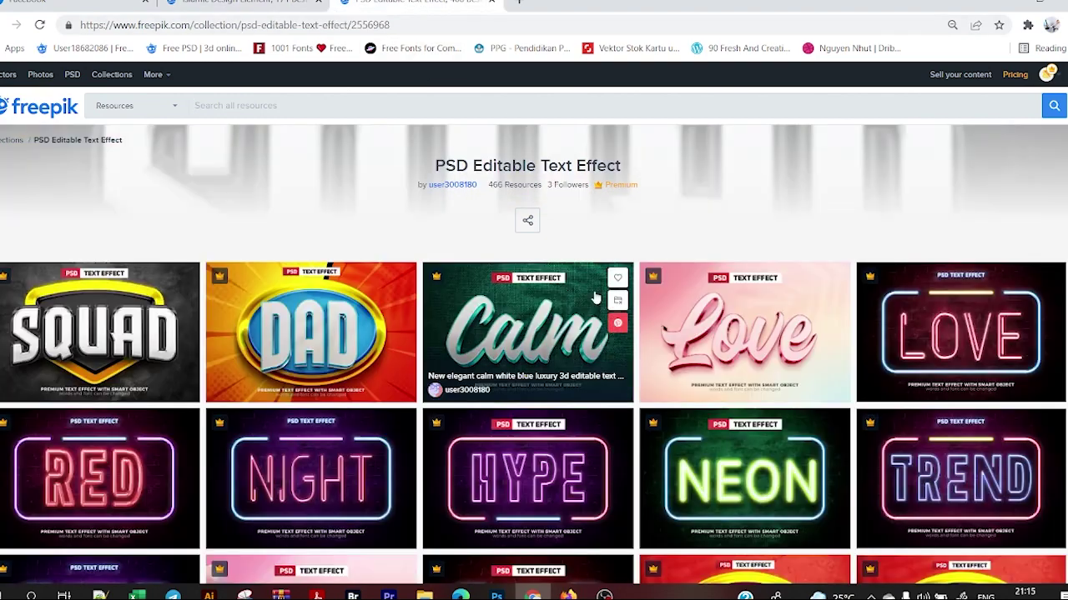
scroll(596, 298, "down", 1)
scroll(596, 298, "down", 2)
scroll(699, 379, "up", 3)
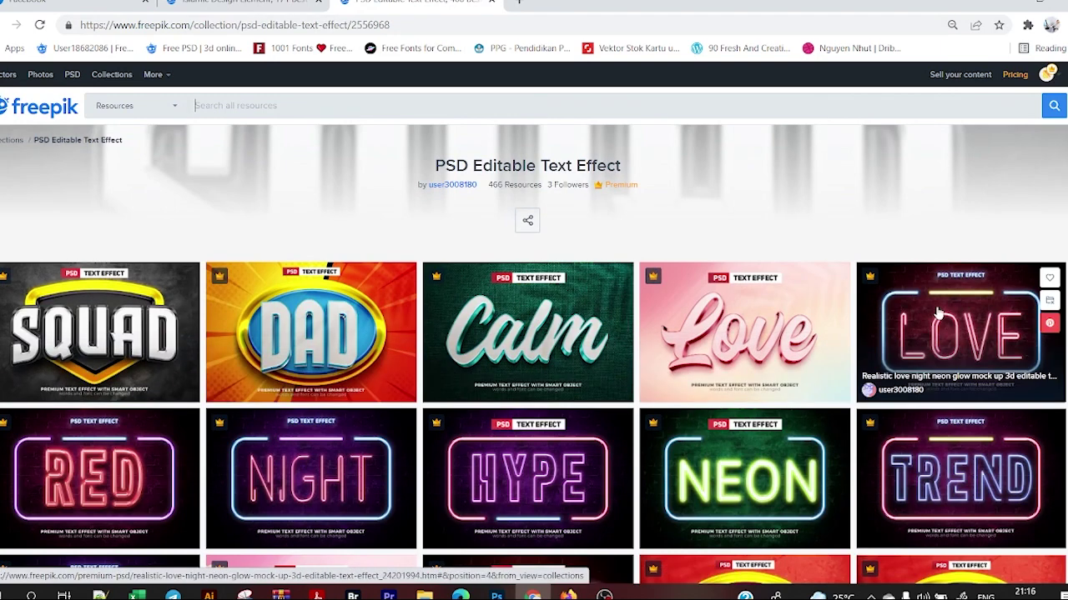
scroll(937, 336, "down", 3)
scroll(938, 336, "up", 3)
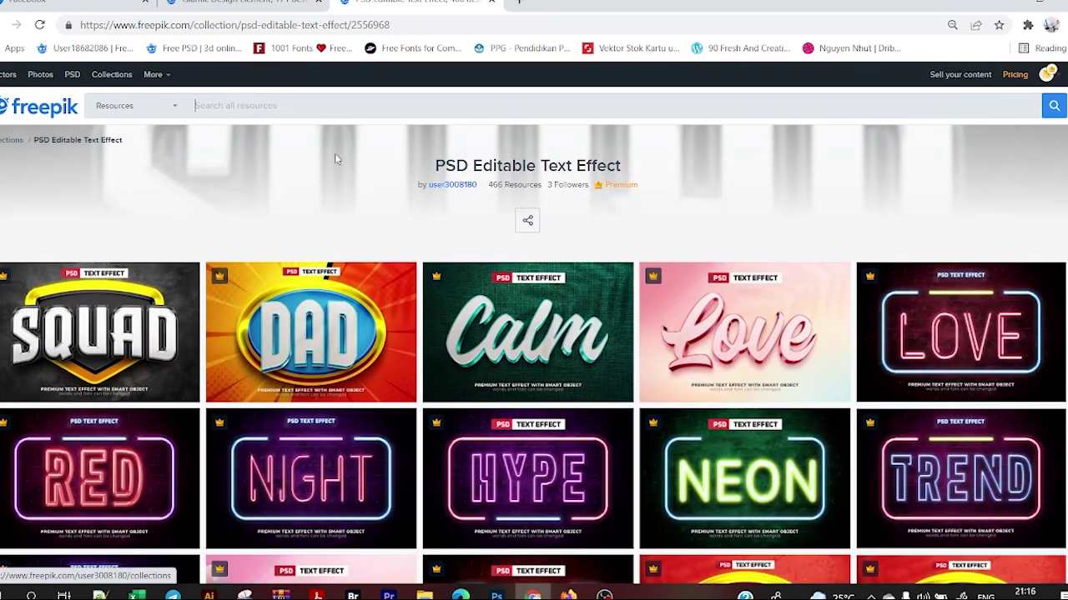